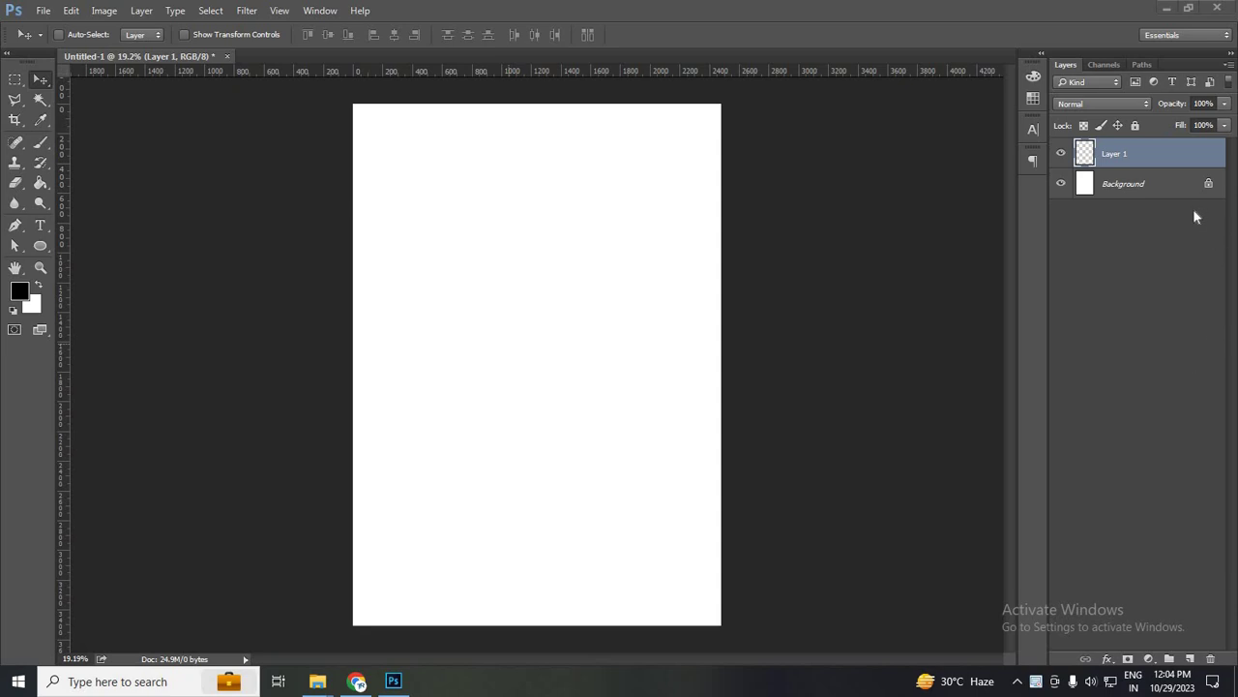
- Open Layer 1's Color Overlay settings, then cancel them without applying
{"action": "left_click", "coordinate": [1109, 659]}
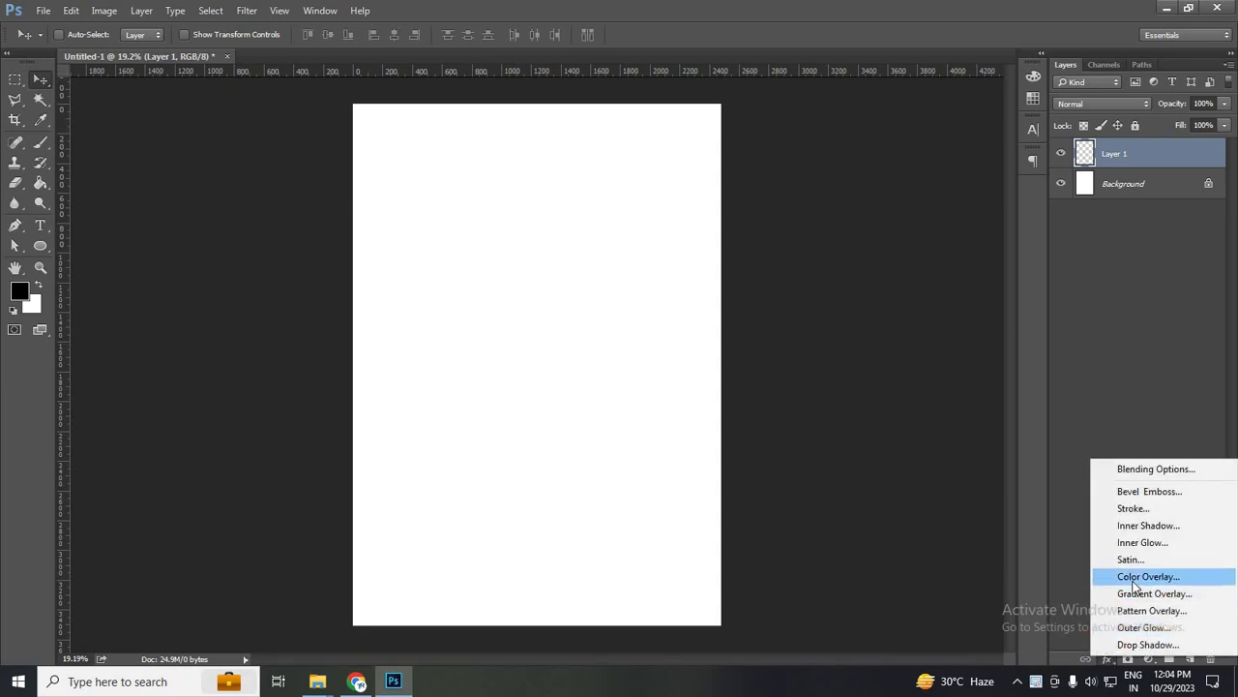
{"action": "key", "text": "Return"}
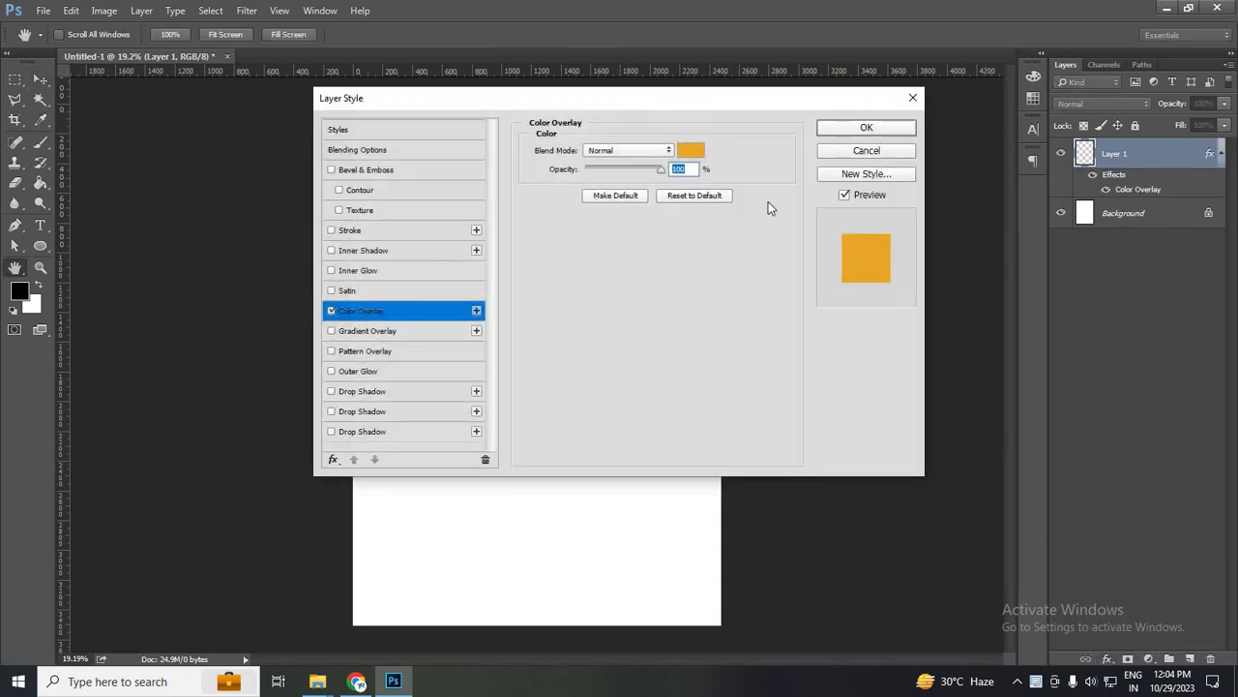
{"action": "left_click_drag", "start_coordinate": [947, 231], "coordinate": [948, 230]}
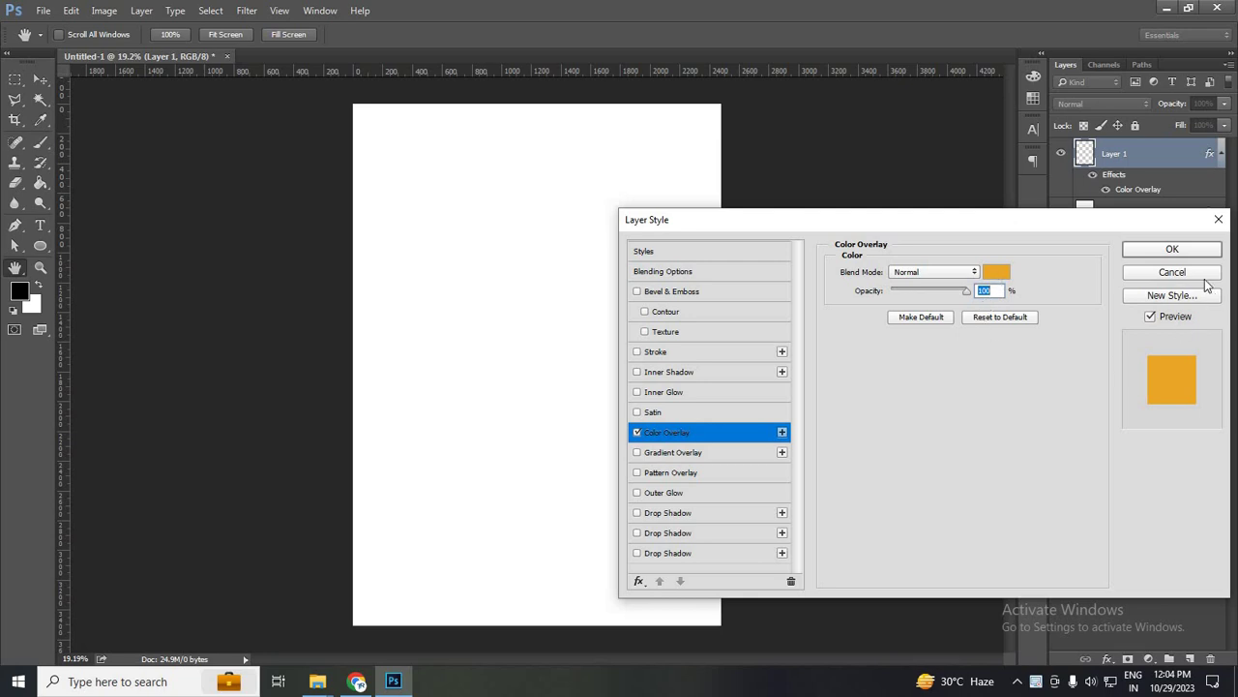
{"action": "key", "text": "Escape"}
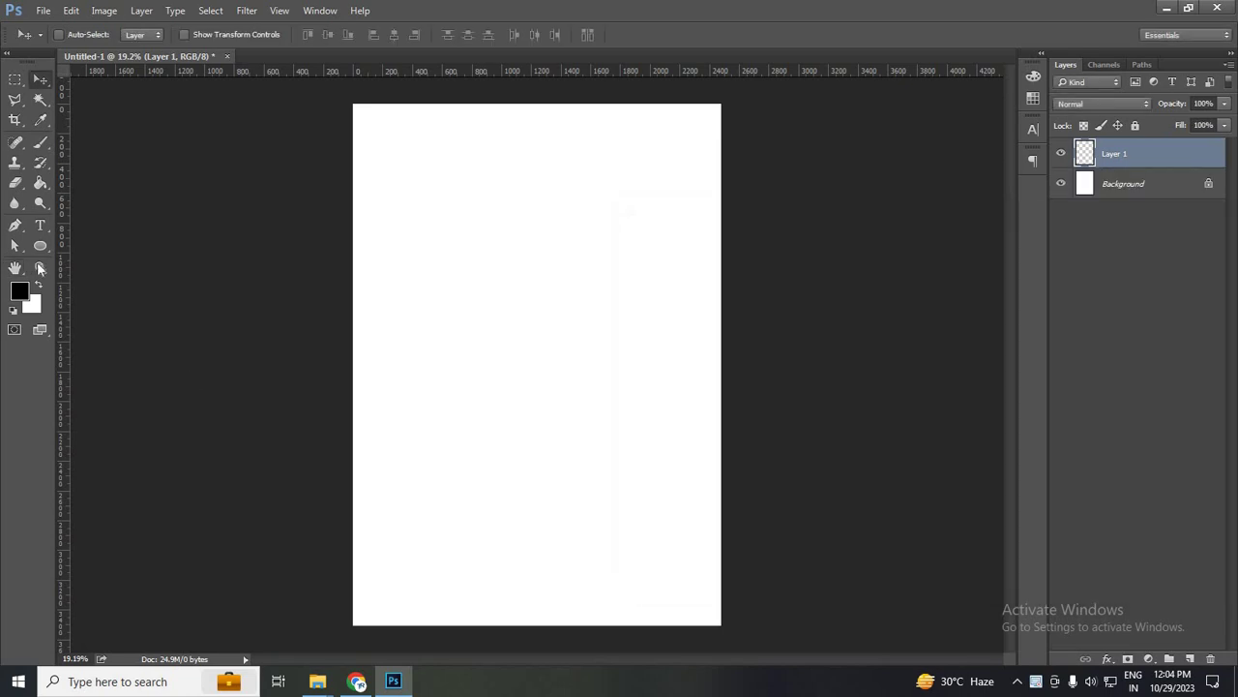
- Draw a circle near the top, nudge it left, and fill it red #c61515
{"action": "key", "text": "u"}
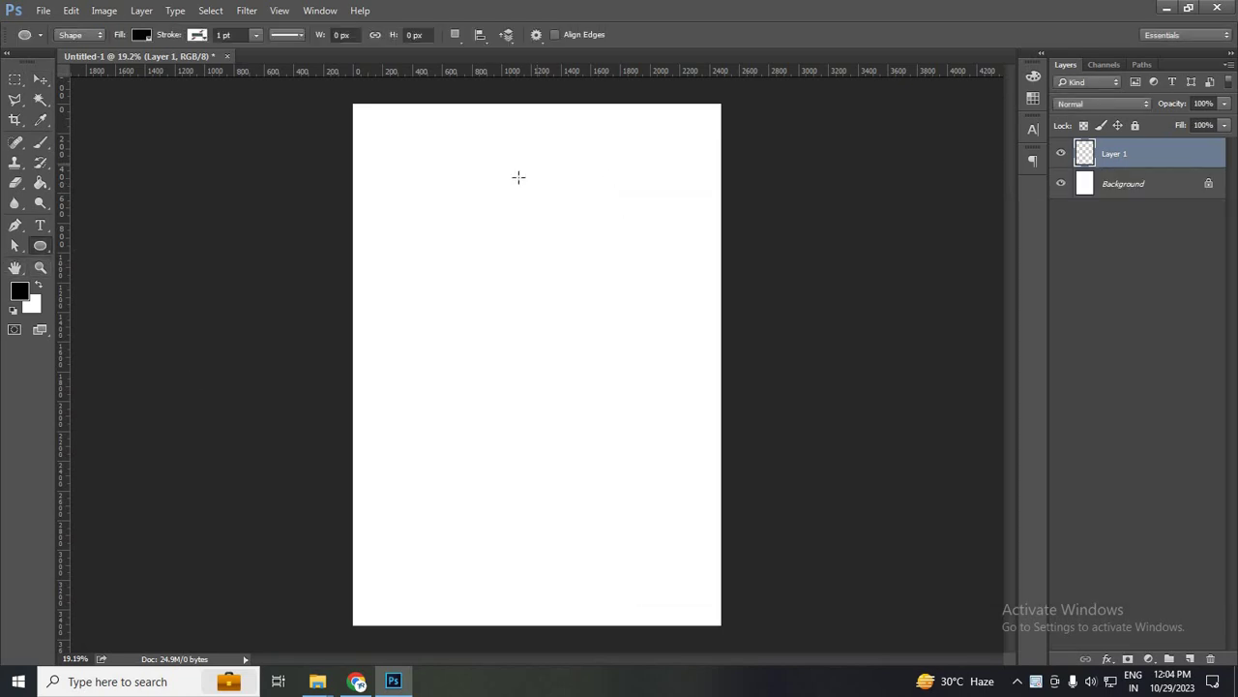
{"action": "left_click_drag", "start_coordinate": [497, 164], "coordinate": [596, 263]}
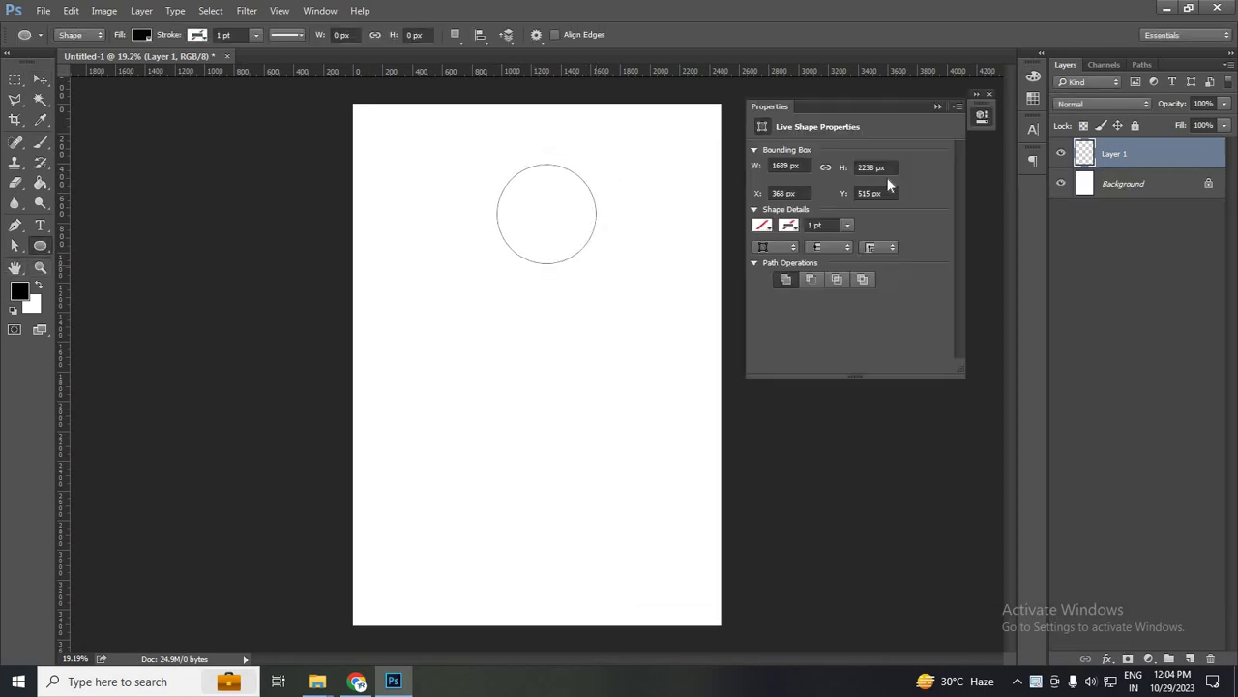
{"action": "left_click", "coordinate": [937, 106]}
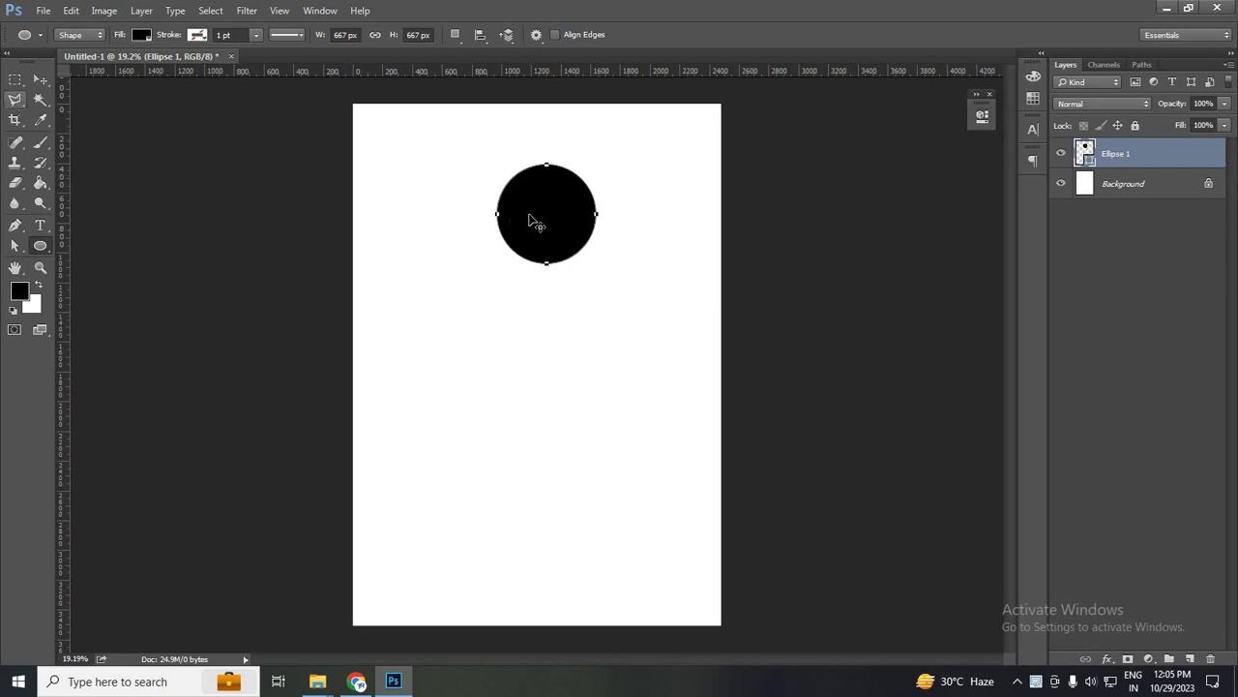
{"action": "key", "text": "v"}
{"action": "left_click_drag", "start_coordinate": [537, 204], "coordinate": [527, 200]}
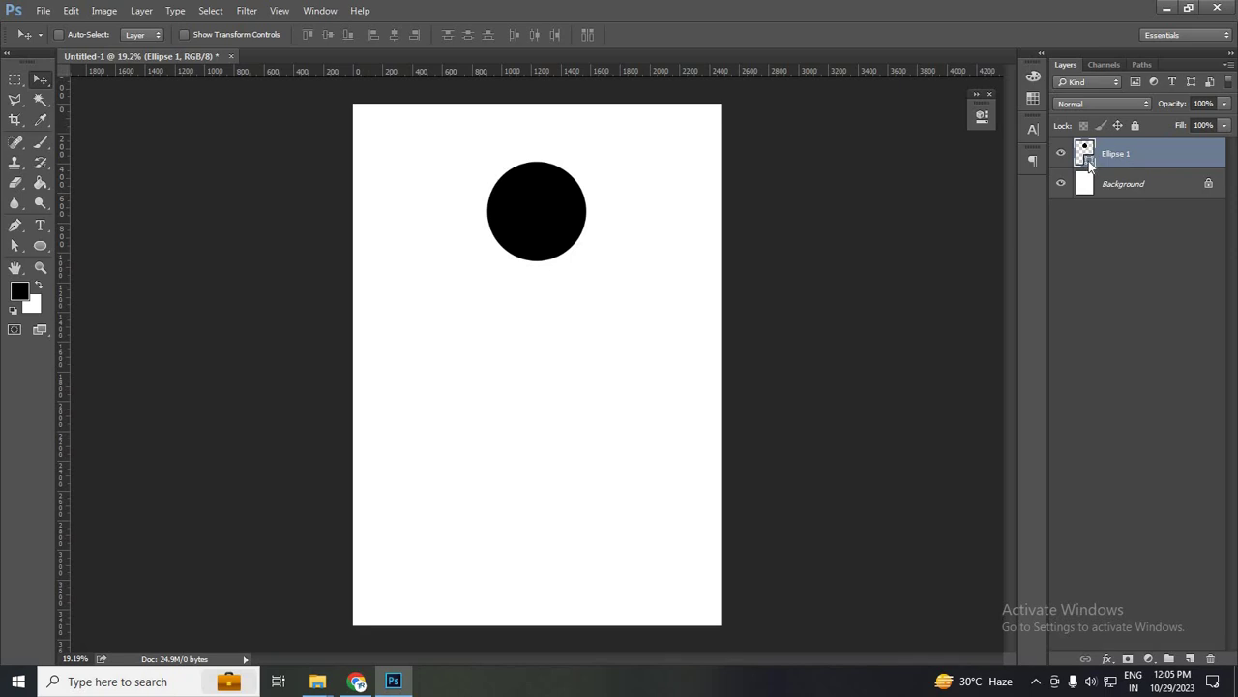
{"action": "double_click", "coordinate": [1091, 165]}
{"action": "left_click", "coordinate": [982, 312]}
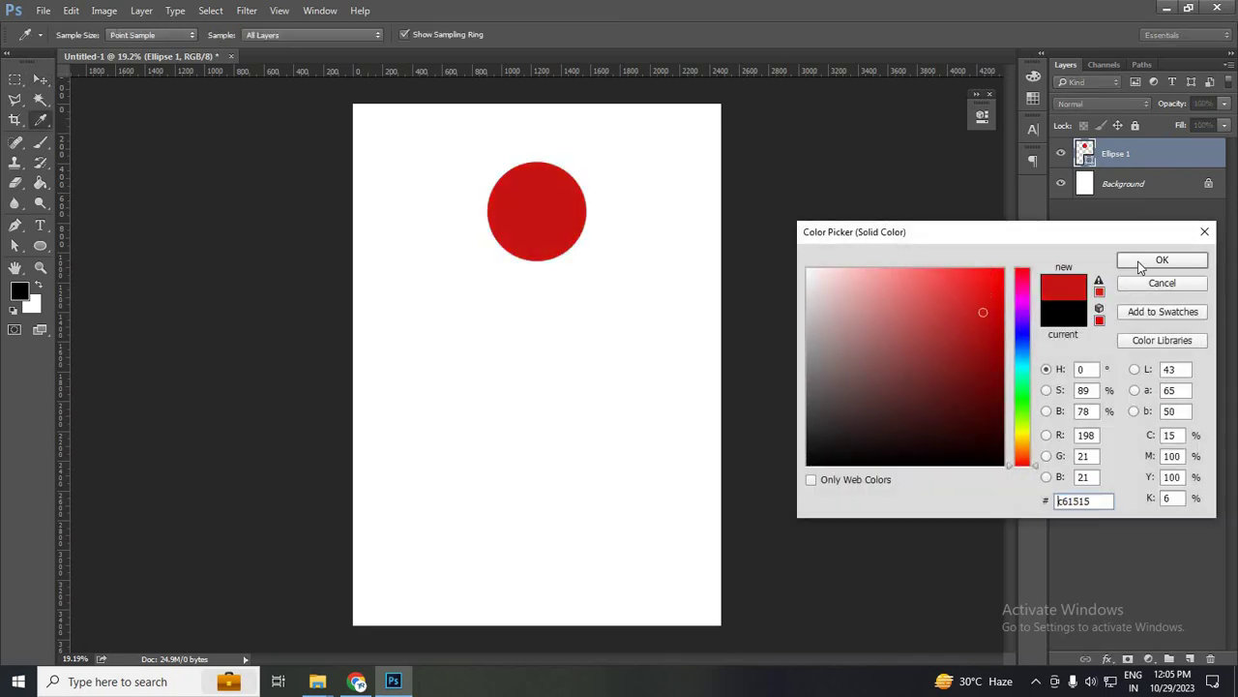
{"action": "left_click", "coordinate": [1140, 267]}
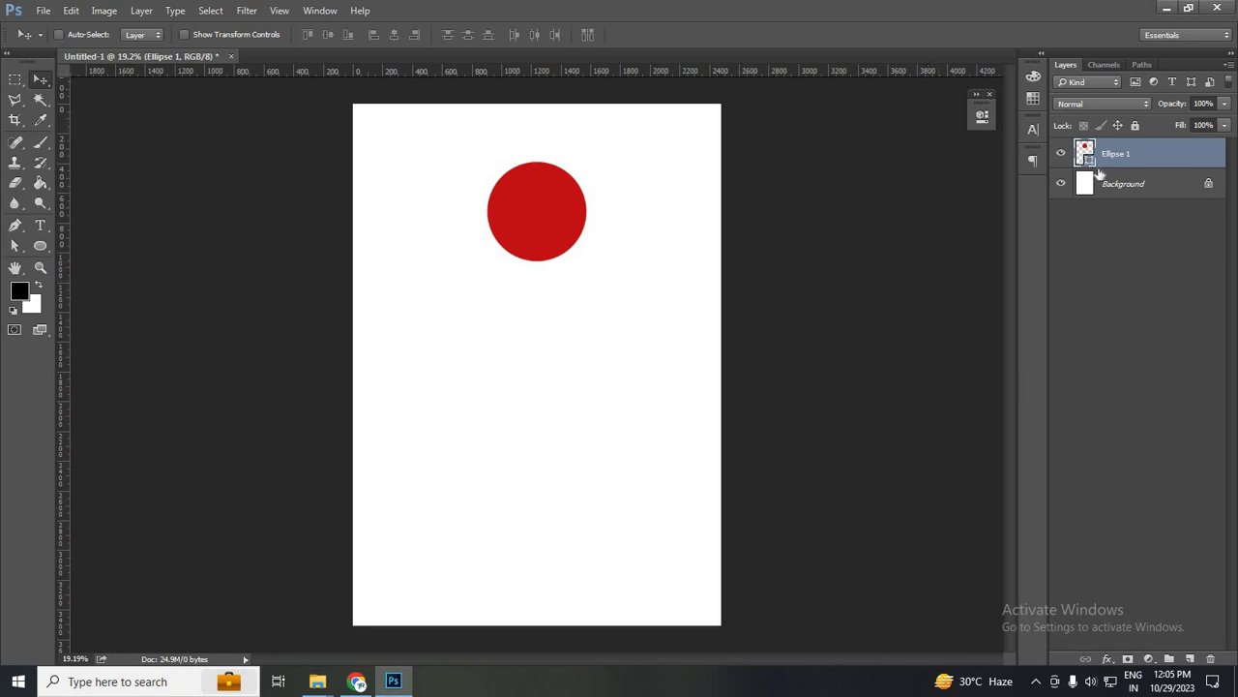
- Add a Color Overlay to the circle with colour #27ebc8
{"action": "left_click", "coordinate": [1111, 658]}
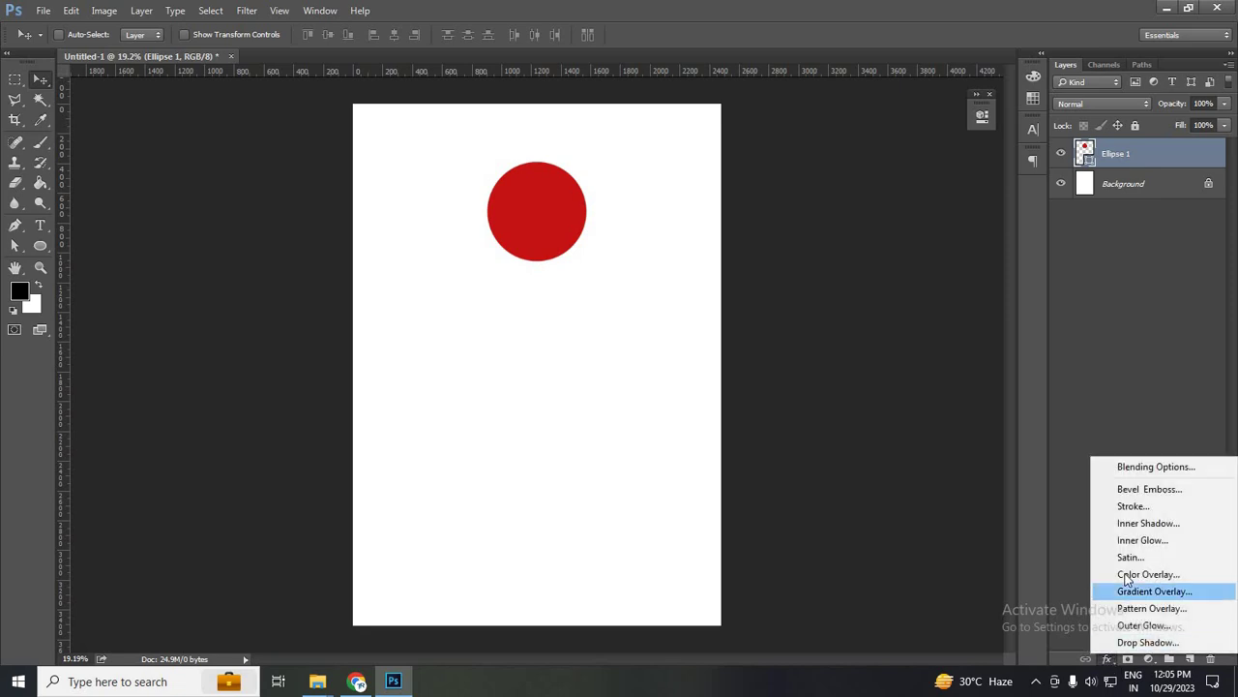
{"action": "left_click", "coordinate": [1121, 575]}
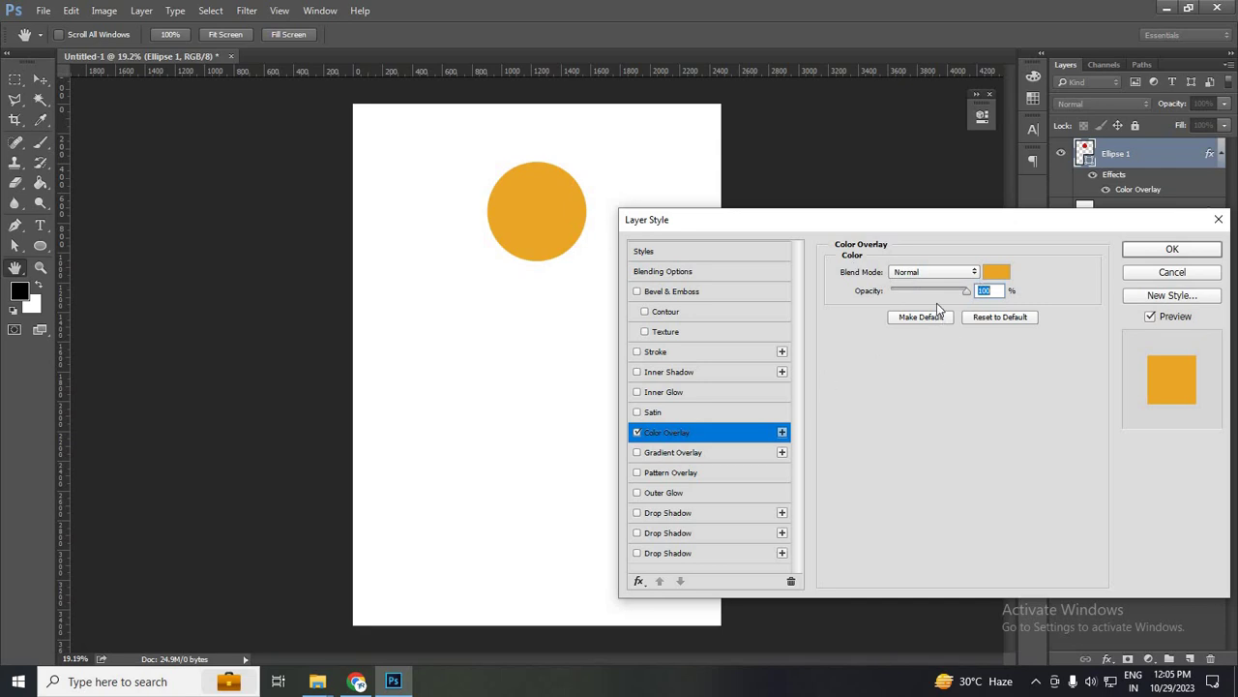
{"action": "left_click", "coordinate": [996, 272]}
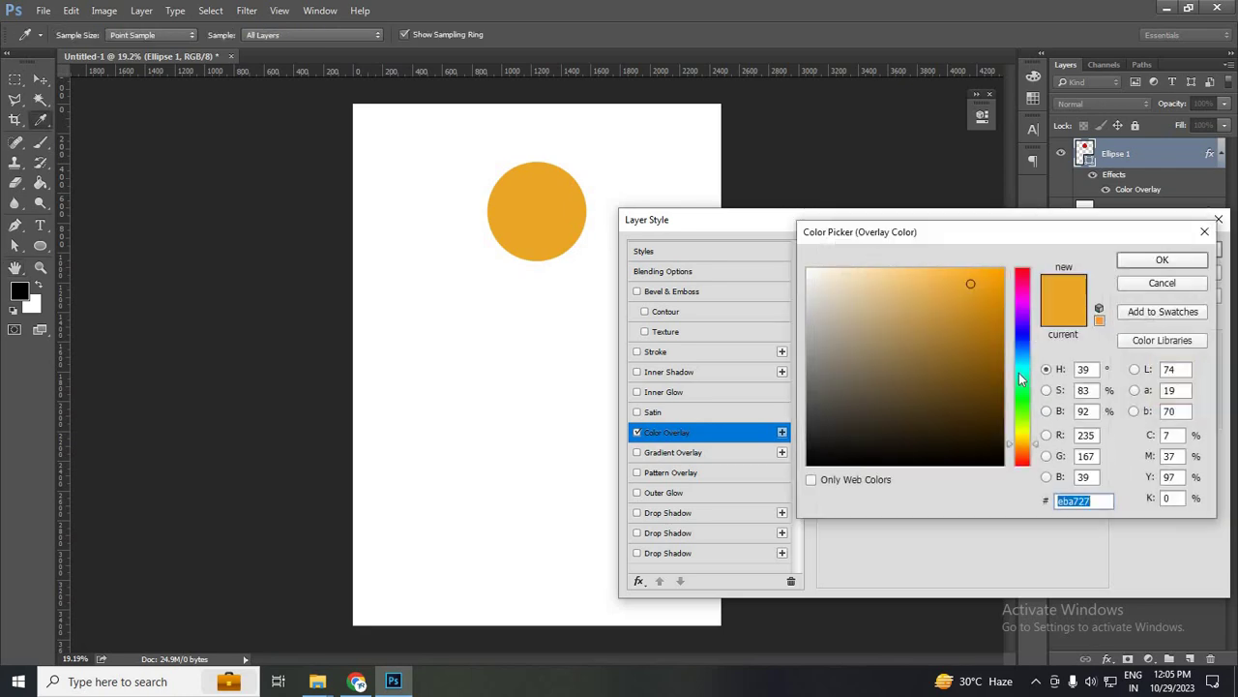
{"action": "type", "text": "27ebc8"}
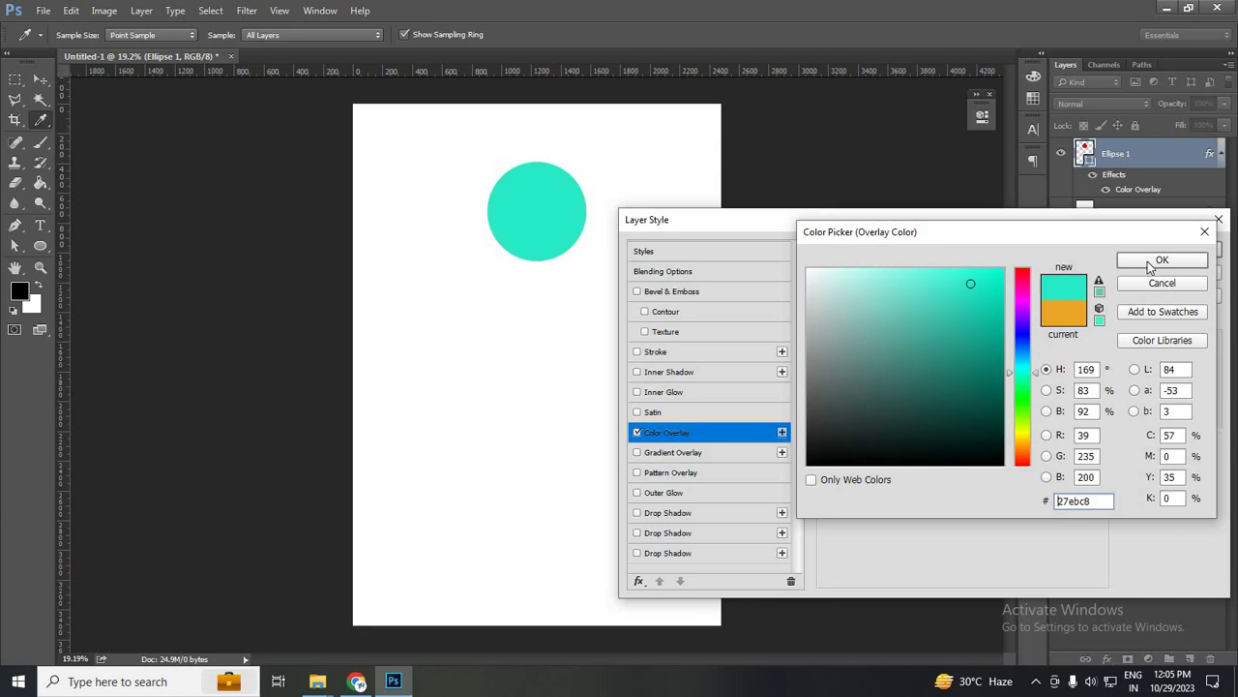
{"action": "key", "text": "Return"}
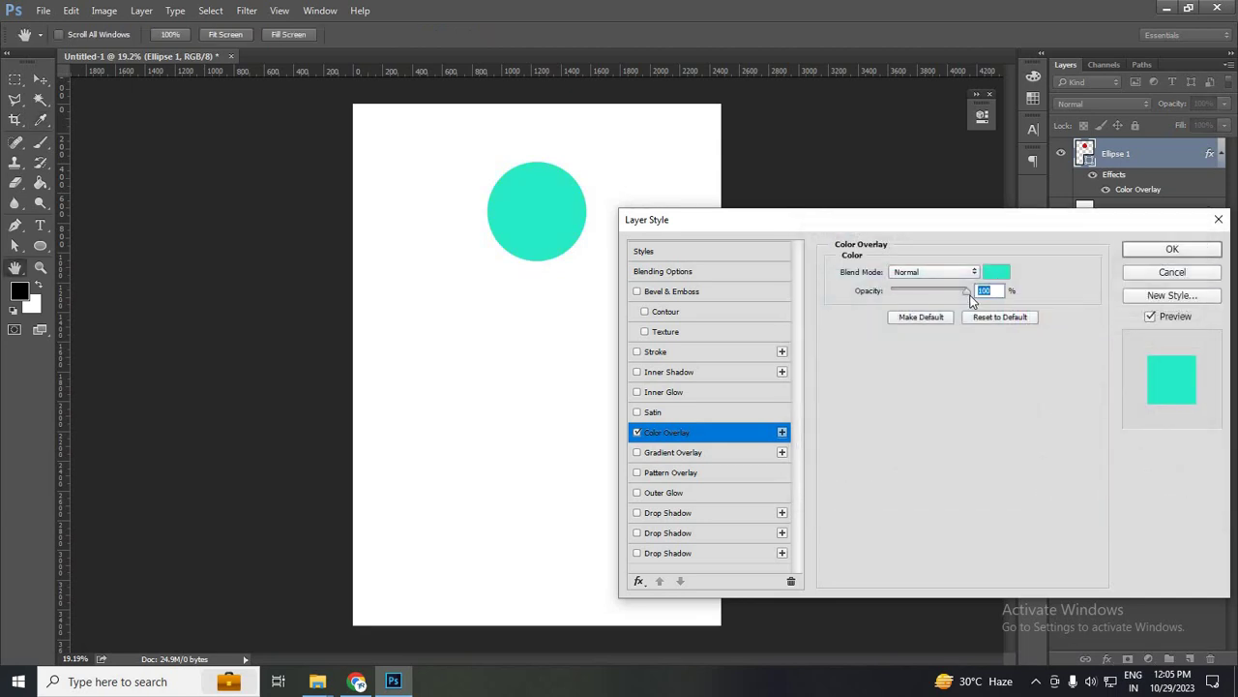
- Try lower overlay opacities, then apply the teal overlay at 100%
{"action": "left_click", "coordinate": [944, 294]}
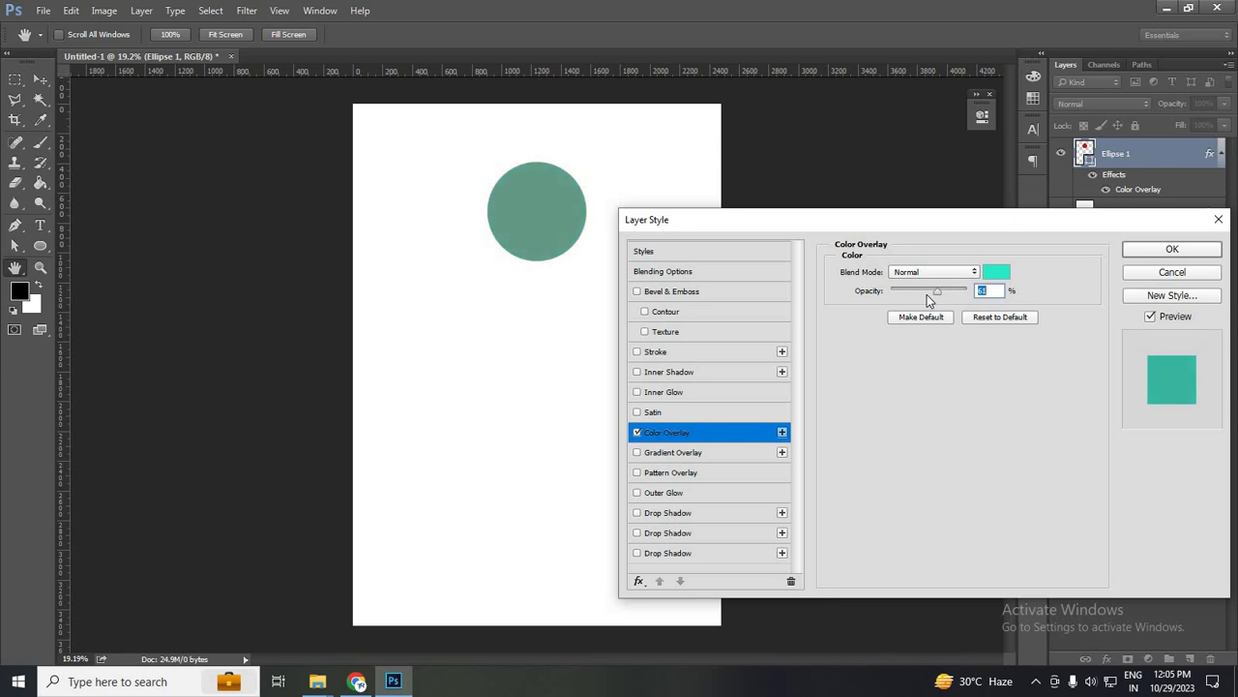
{"action": "left_click_drag", "start_coordinate": [927, 295], "coordinate": [937, 301]}
{"action": "left_click", "coordinate": [928, 294]}
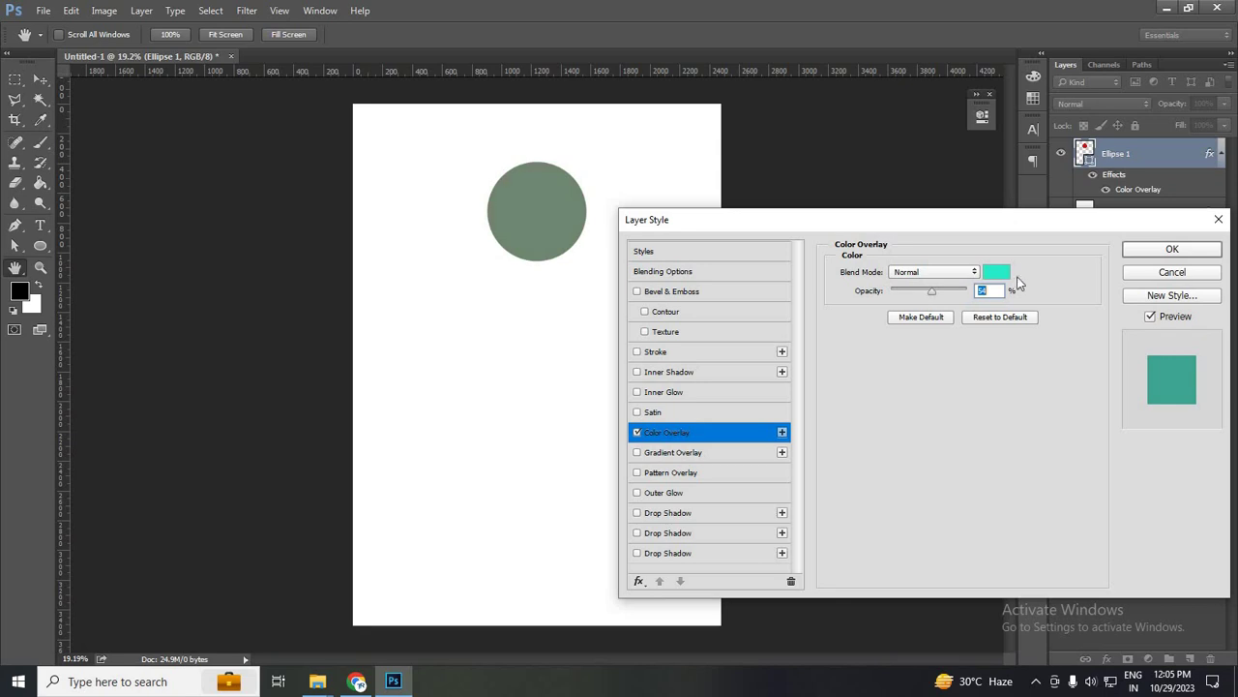
{"action": "left_click_drag", "start_coordinate": [932, 291], "coordinate": [927, 290]}
{"action": "left_click_drag", "start_coordinate": [945, 293], "coordinate": [965, 294]}
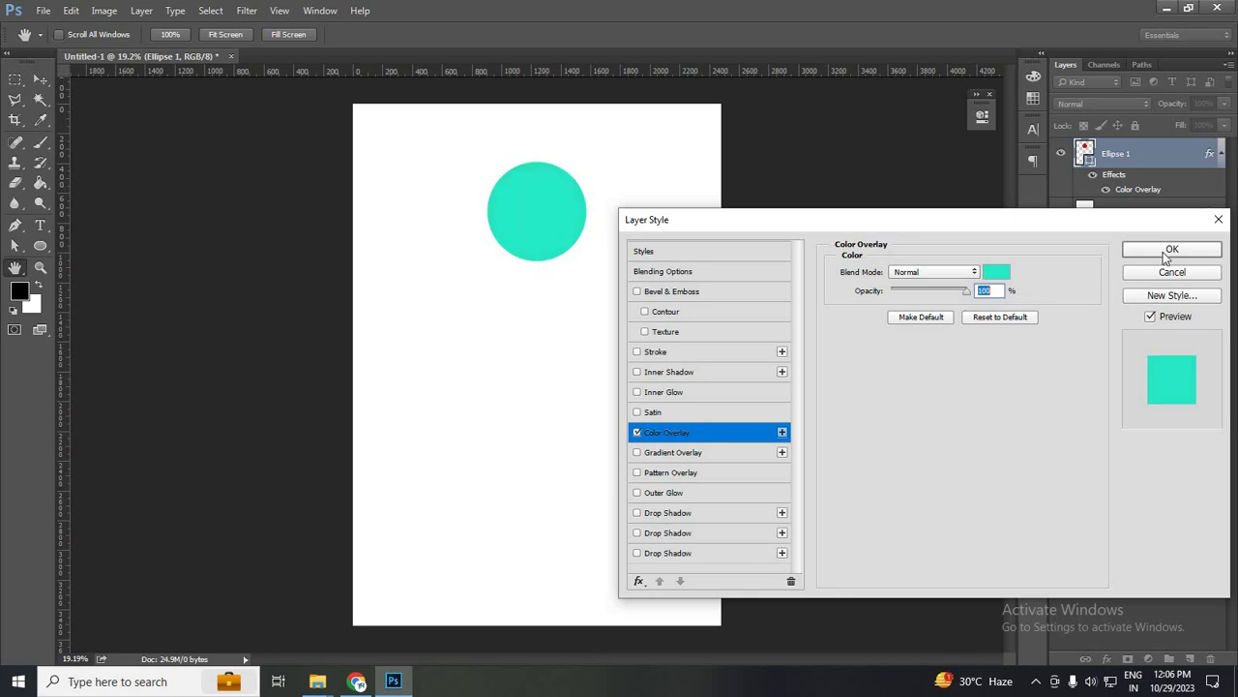
{"action": "key", "text": "Return"}
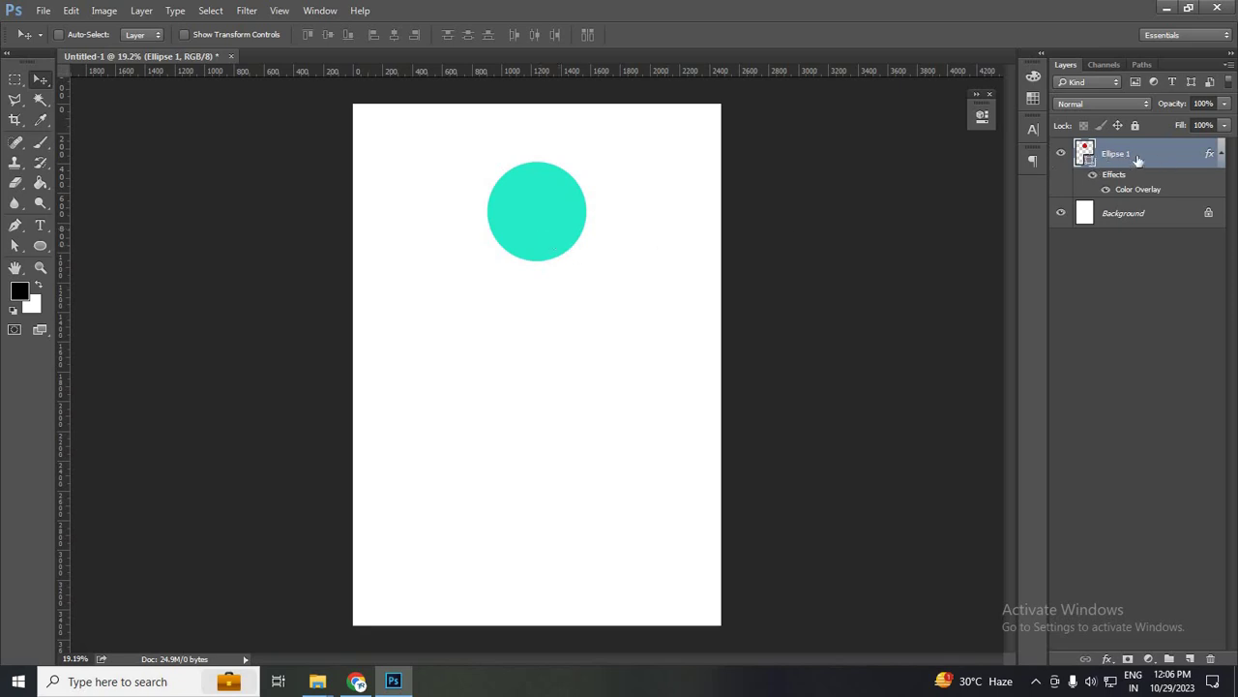
- Change the circle's underlying fill to white #ffffff
{"action": "double_click", "coordinate": [1088, 160]}
{"action": "type", "text": "ffffff"}
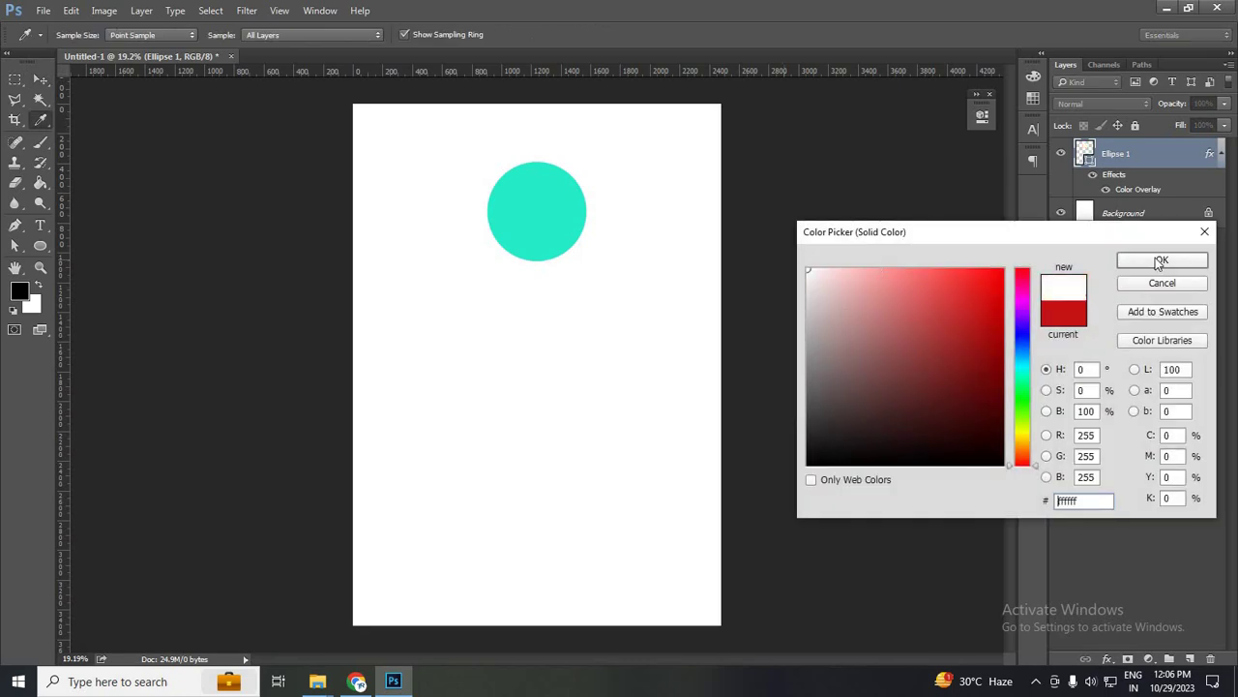
{"action": "left_click", "coordinate": [1160, 259]}
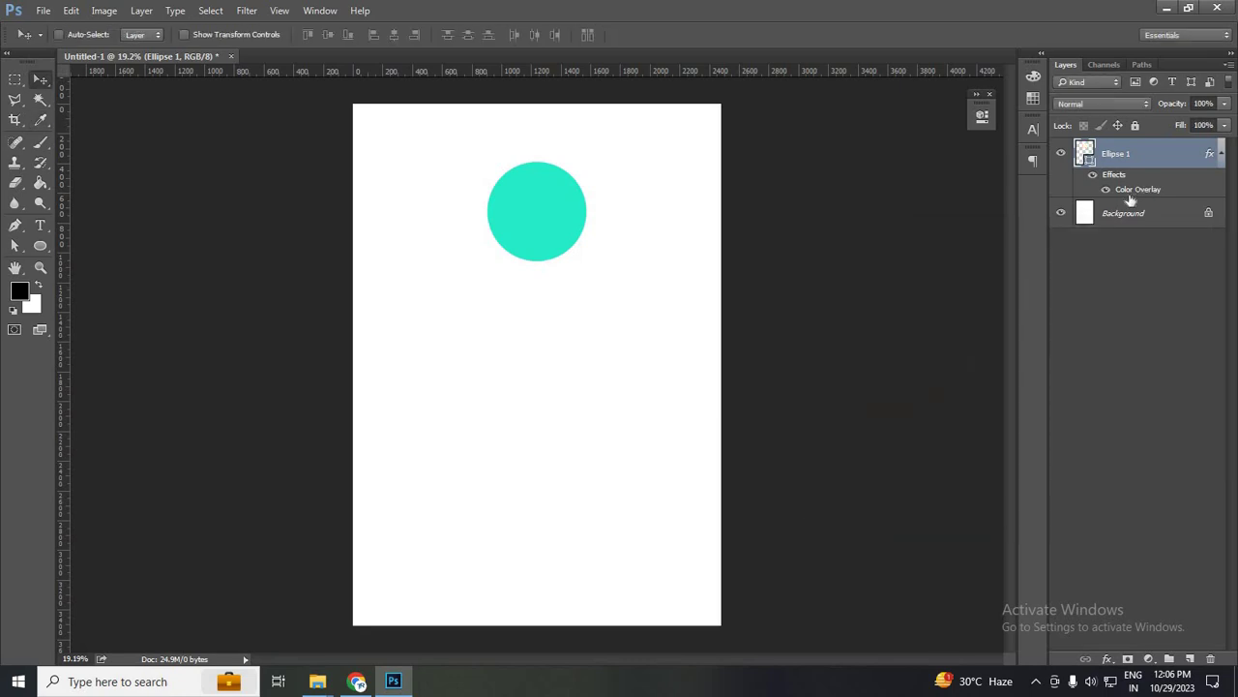
- Reopen the Color Overlay, vary its opacity, and apply it at 100%
{"action": "double_click", "coordinate": [1130, 199]}
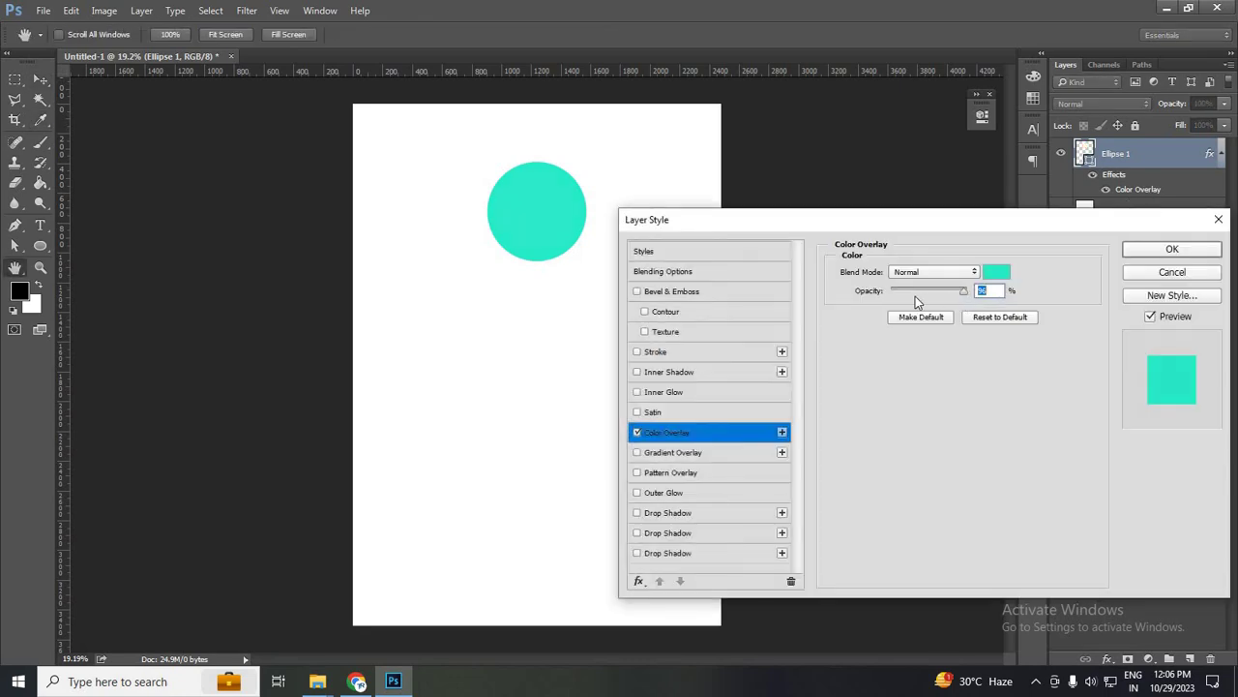
{"action": "left_click", "coordinate": [915, 296]}
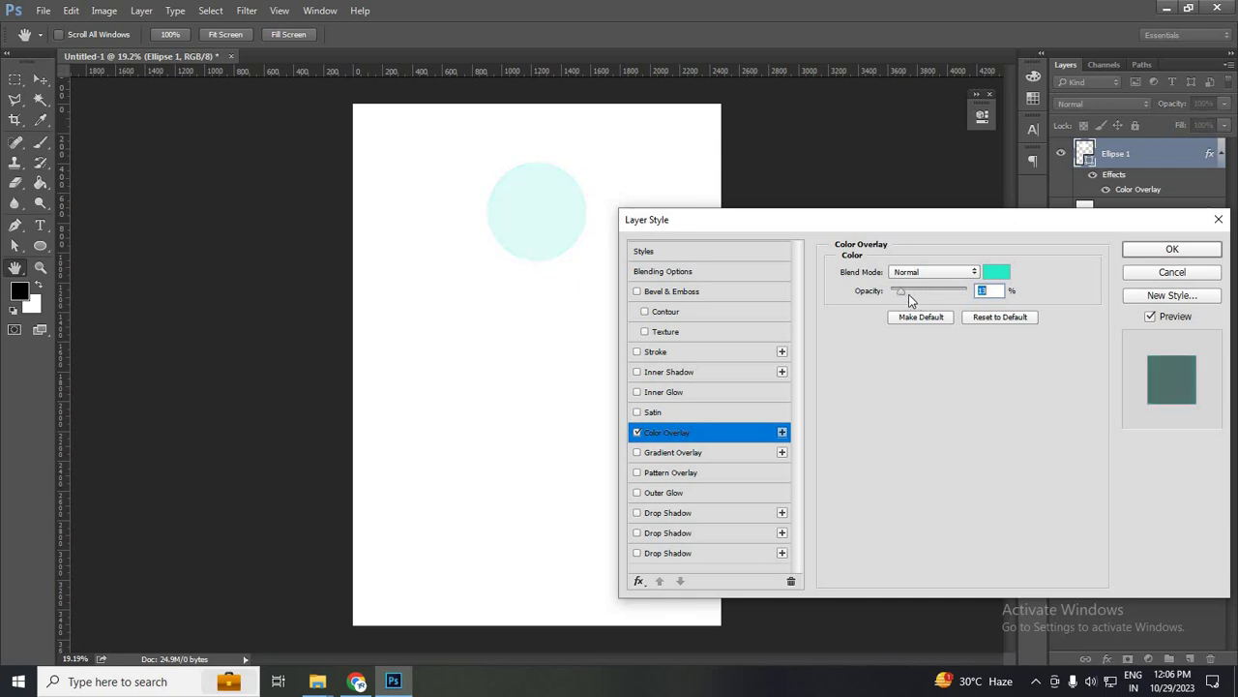
{"action": "left_click", "coordinate": [909, 294]}
{"action": "left_click", "coordinate": [905, 294]}
{"action": "left_click_drag", "start_coordinate": [905, 302], "coordinate": [970, 294]}
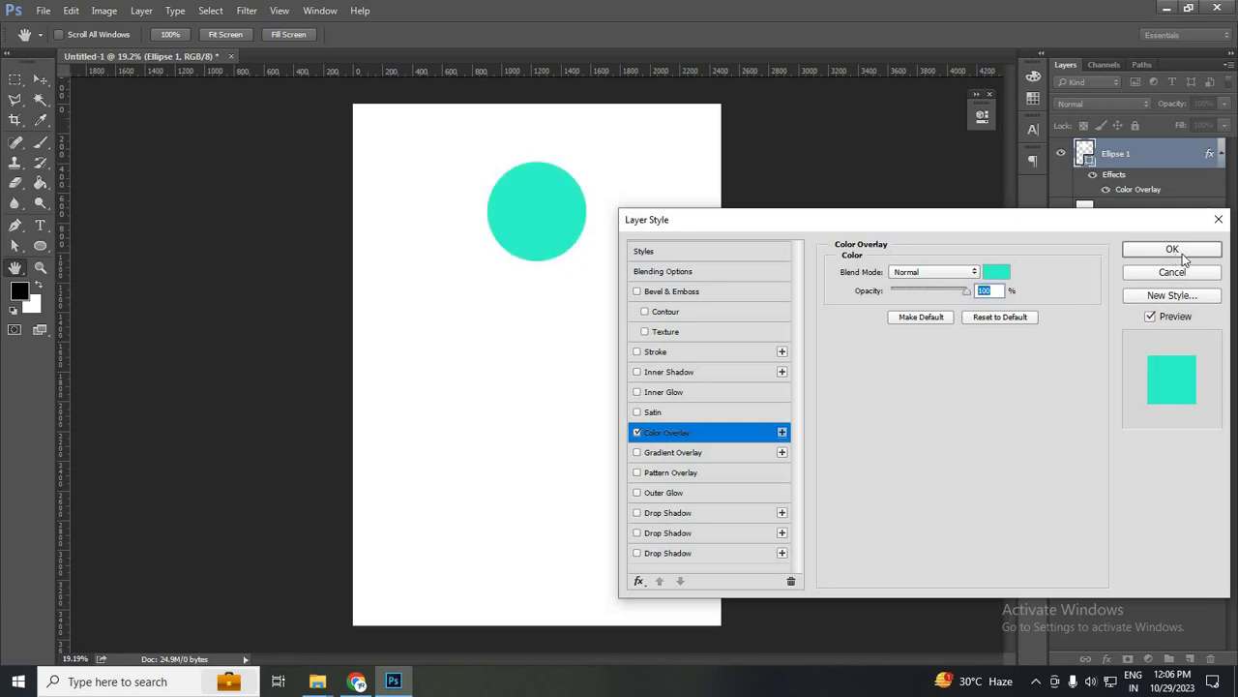
{"action": "left_click", "coordinate": [1172, 249]}
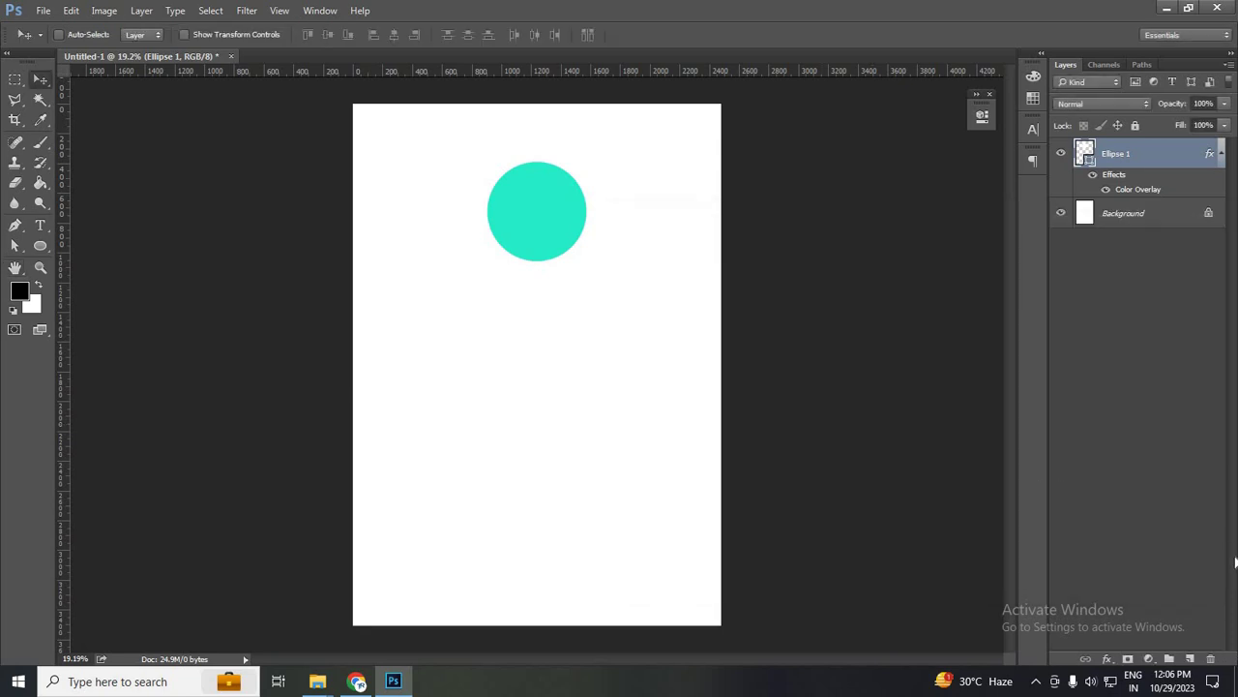
- Add a new layer and set the standard Pen tool to Shape mode
{"action": "left_click", "coordinate": [1190, 657]}
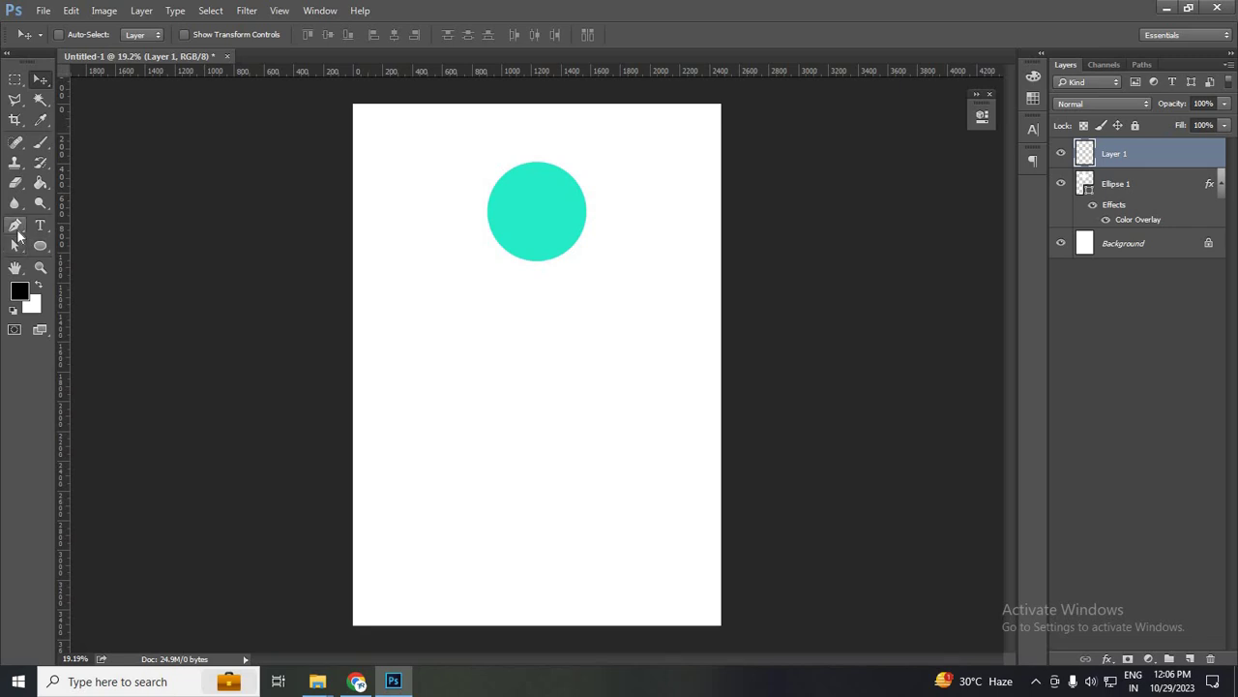
{"action": "left_click", "coordinate": [15, 225]}
{"action": "right_click", "coordinate": [15, 224]}
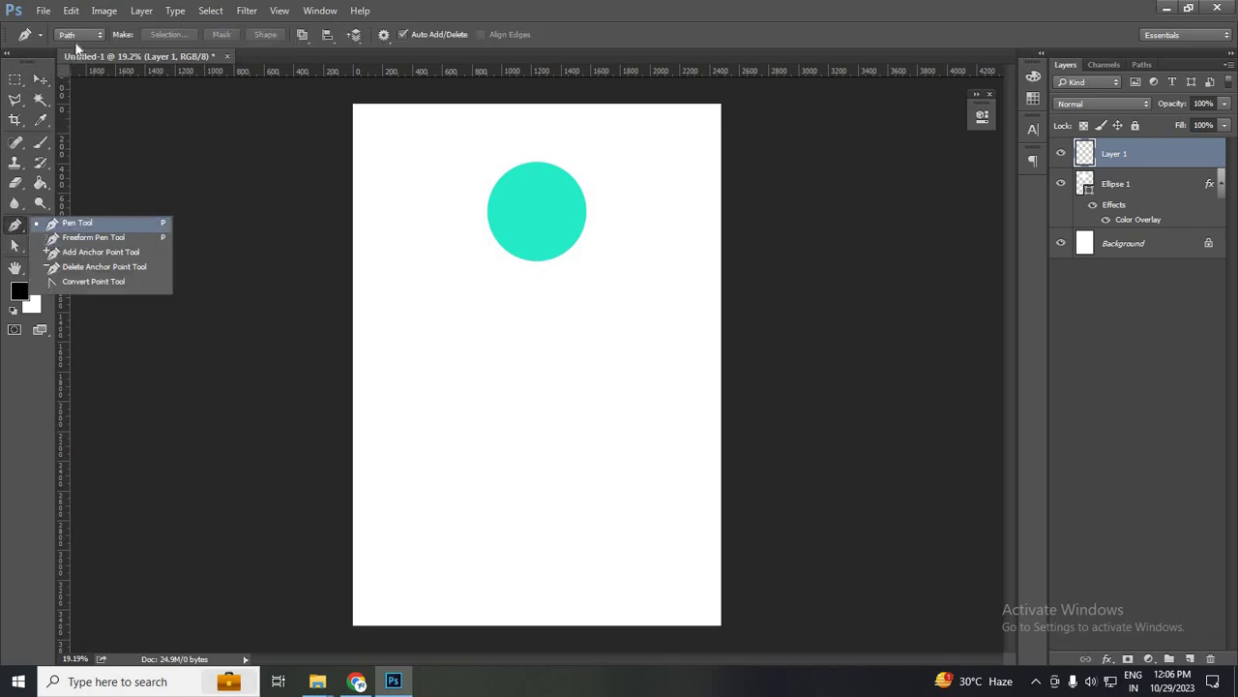
{"action": "left_click", "coordinate": [96, 225]}
{"action": "left_click", "coordinate": [79, 35]}
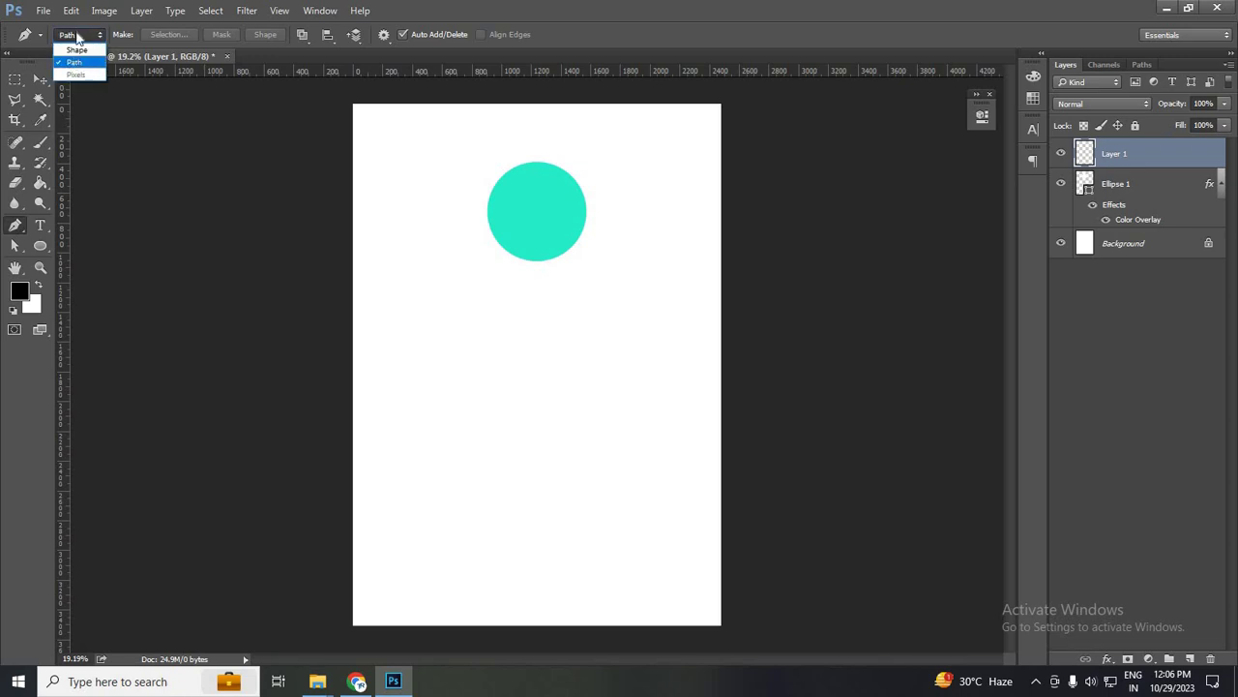
{"action": "left_click", "coordinate": [76, 57]}
{"action": "left_click", "coordinate": [79, 35]}
- Draw a closed, curved teardrop shape below the circle
{"action": "left_click", "coordinate": [68, 47]}
{"action": "left_click", "coordinate": [471, 320]}
{"action": "left_click_drag", "start_coordinate": [543, 338], "coordinate": [601, 317]}
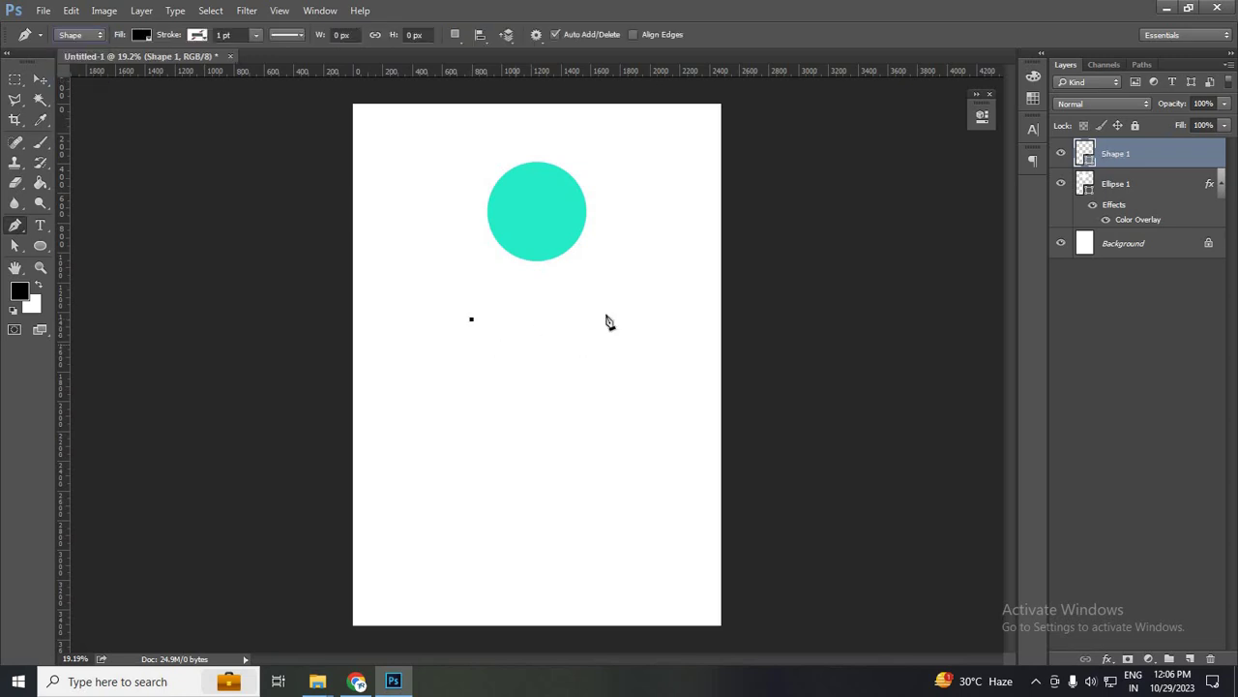
{"action": "left_click_drag", "start_coordinate": [657, 430], "coordinate": [709, 384]}
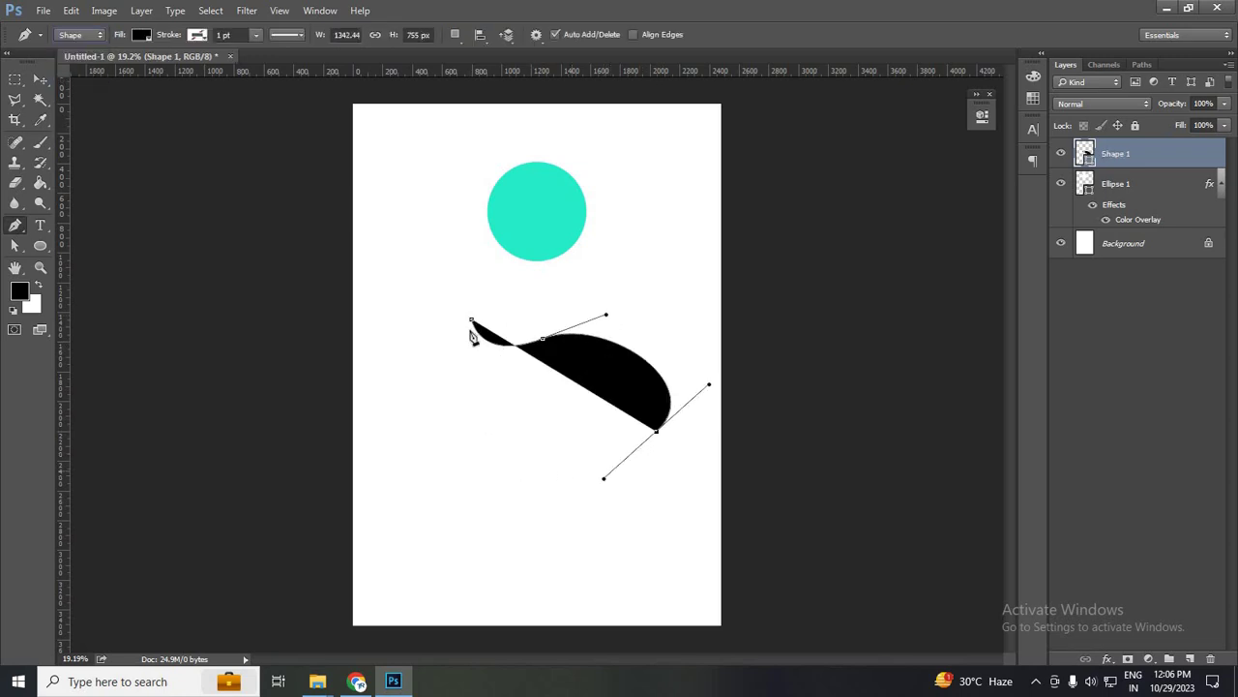
{"action": "left_click_drag", "start_coordinate": [471, 319], "coordinate": [554, 166]}
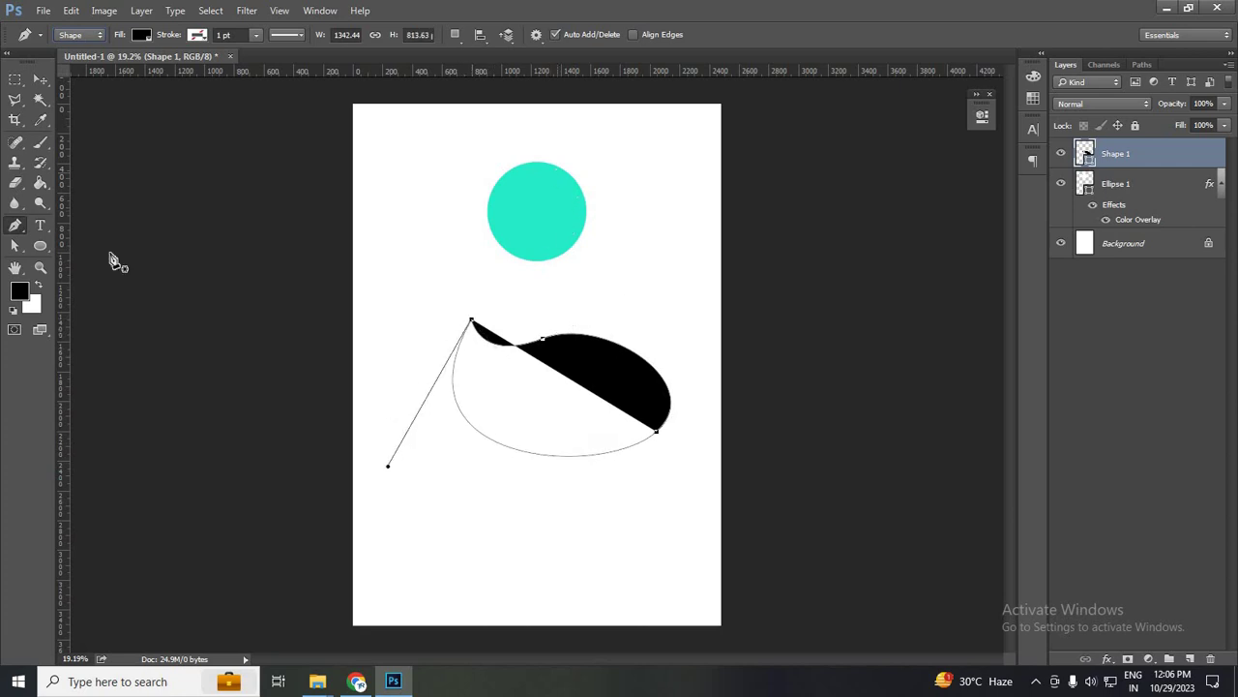
{"action": "key", "text": "v"}
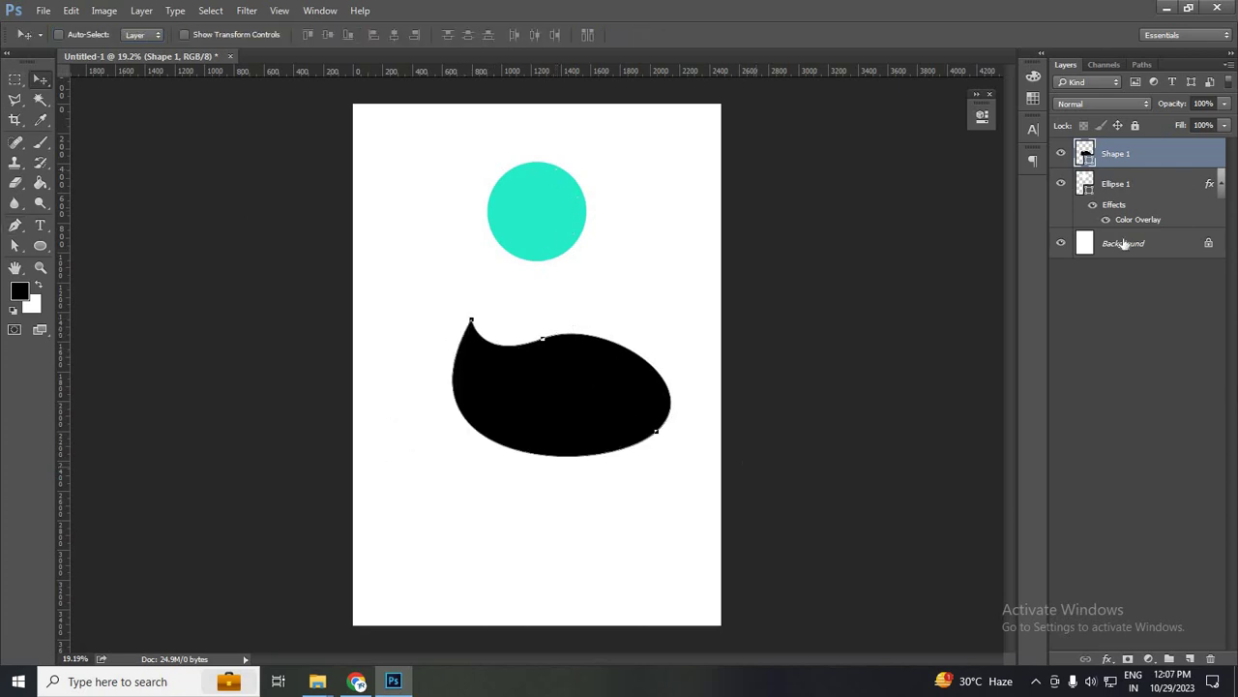
- Give the shape a blue #2727eb Color Overlay, then hide Shape 1 and Ellipse 1
{"action": "left_click", "coordinate": [1108, 659]}
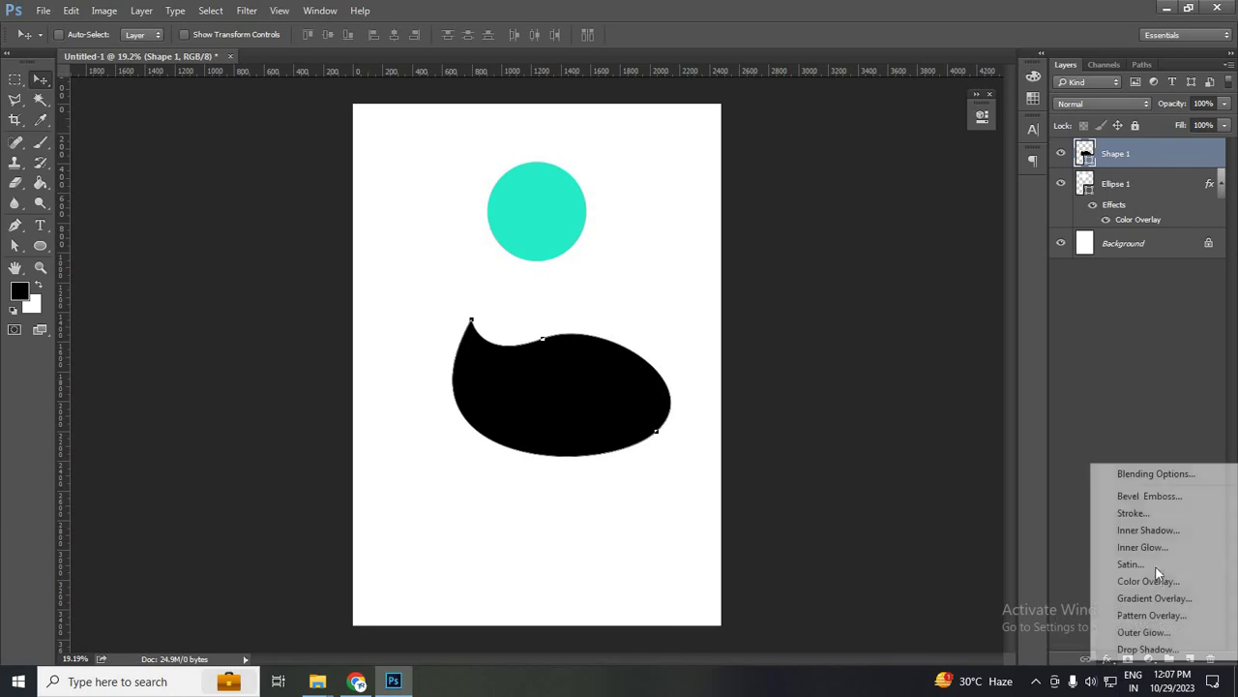
{"action": "left_click", "coordinate": [1148, 580]}
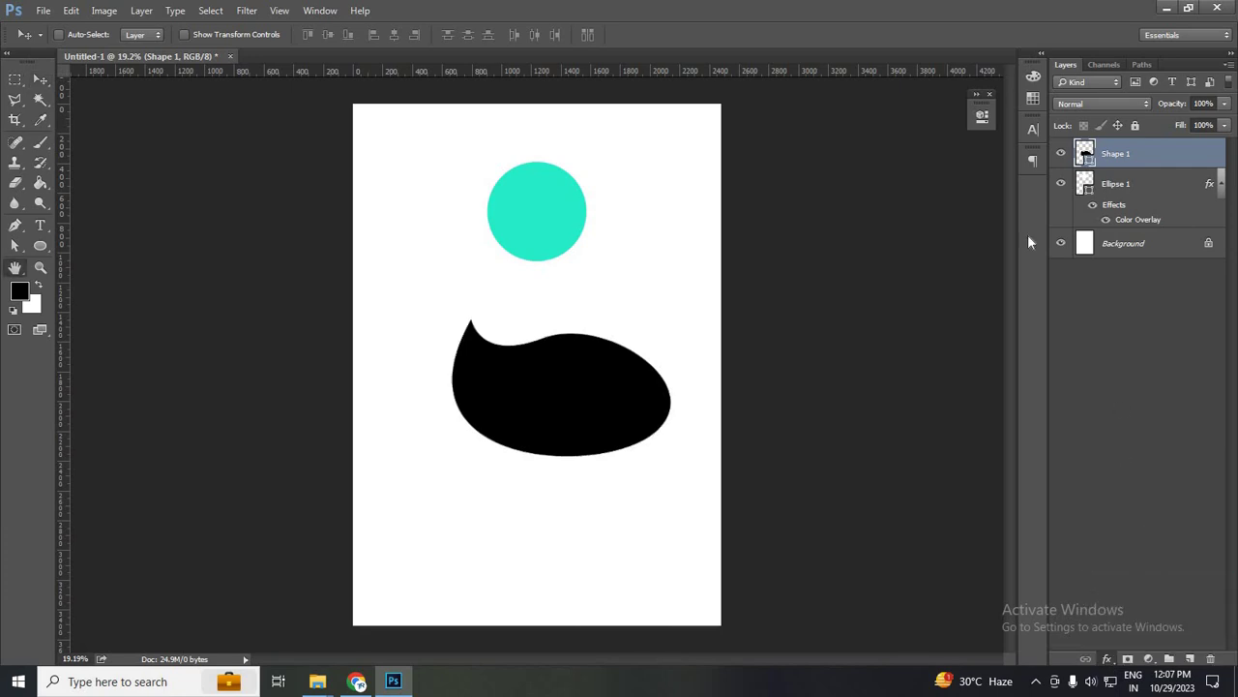
{"action": "left_click", "coordinate": [1037, 253]}
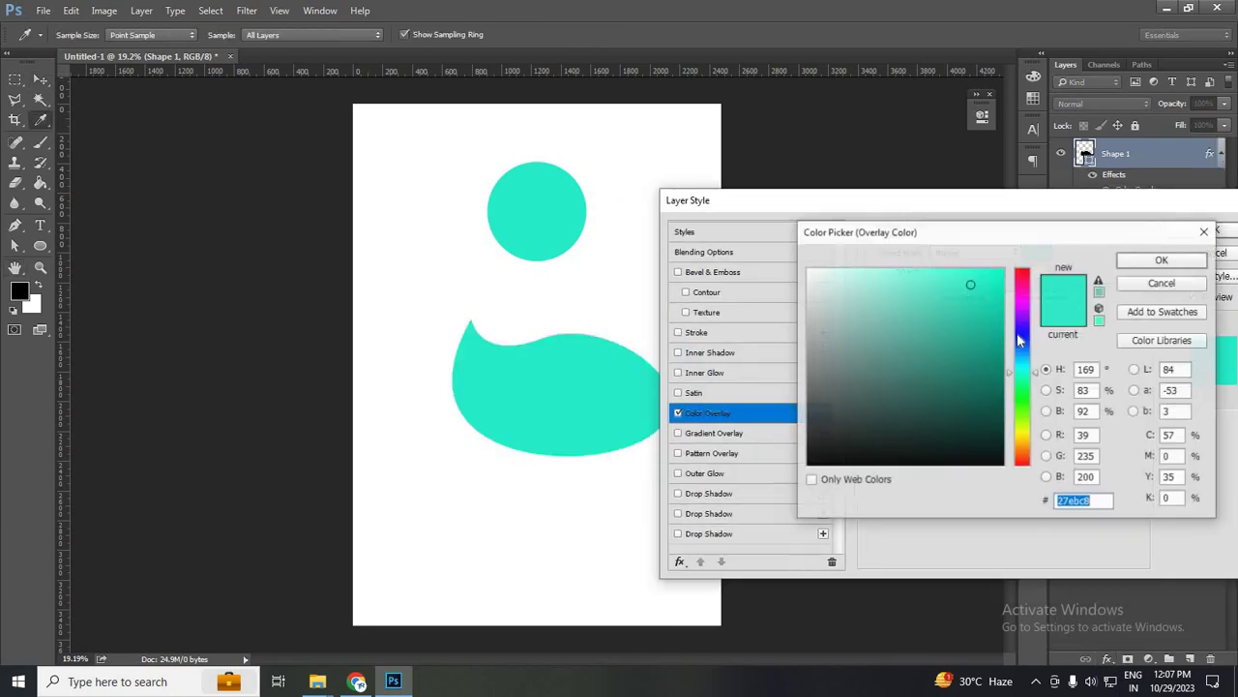
{"action": "type", "text": "2727eb"}
{"action": "left_click", "coordinate": [1162, 259]}
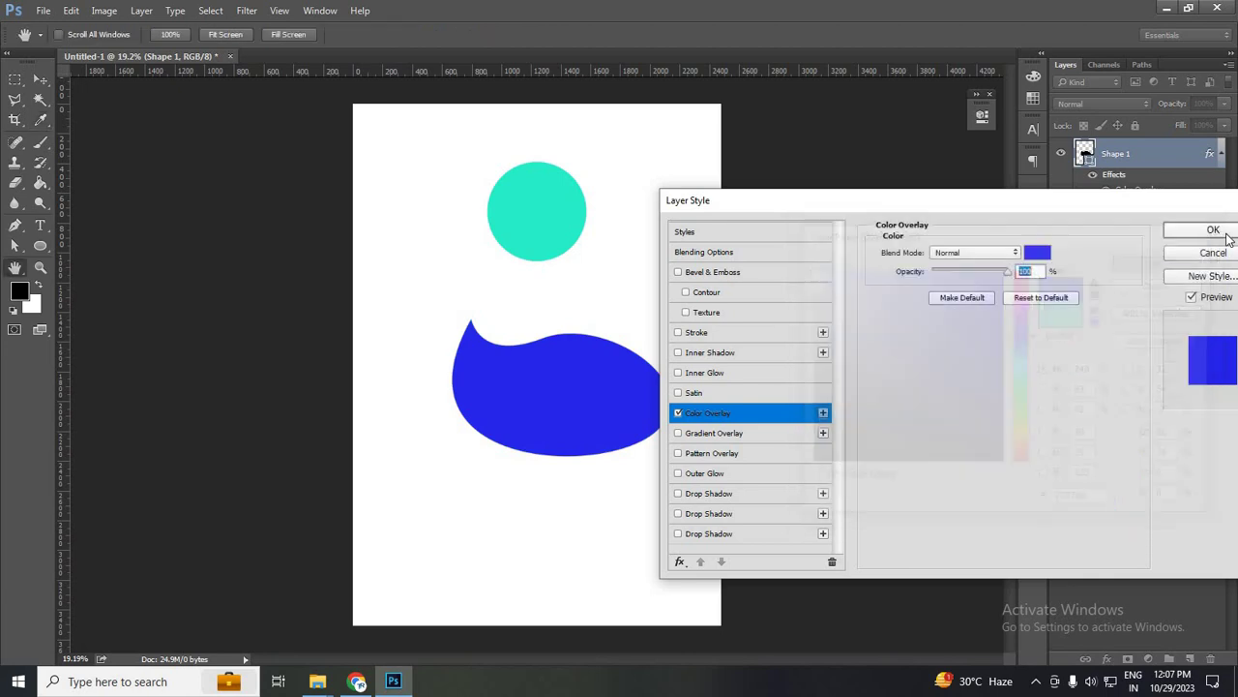
{"action": "key", "text": "Return"}
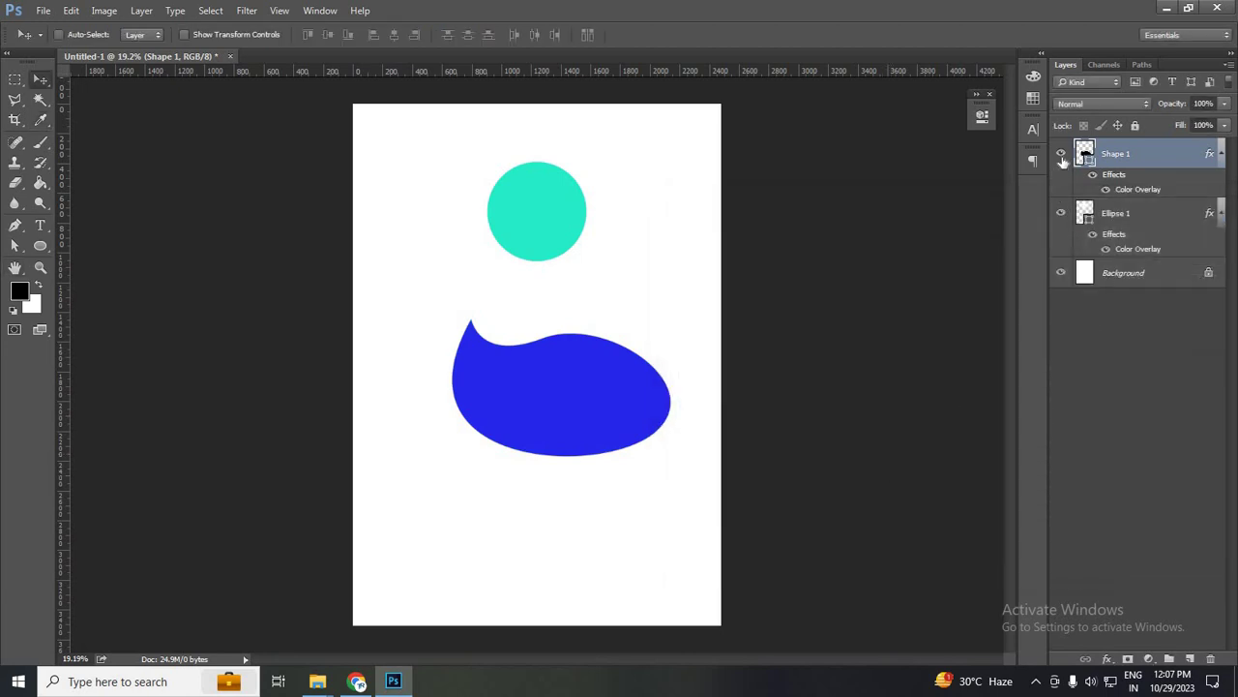
{"action": "left_click", "coordinate": [1061, 153]}
{"action": "left_click", "coordinate": [1060, 212]}
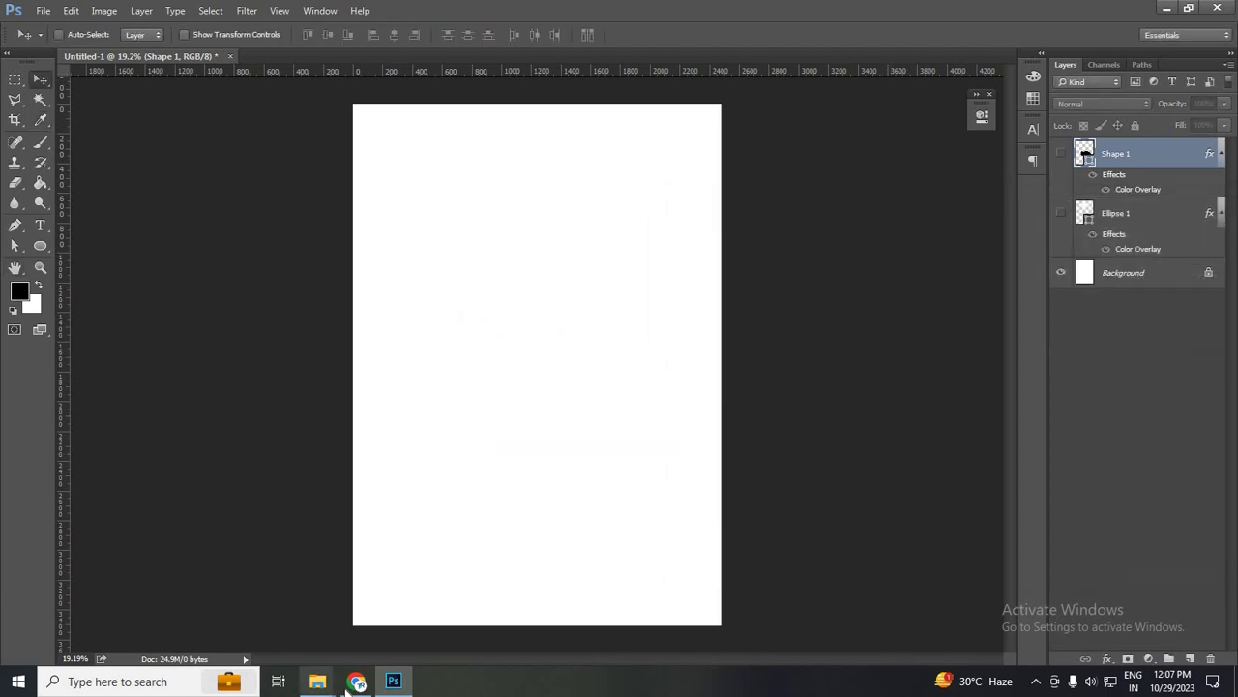
{"action": "mouse_move", "coordinate": [317, 681]}
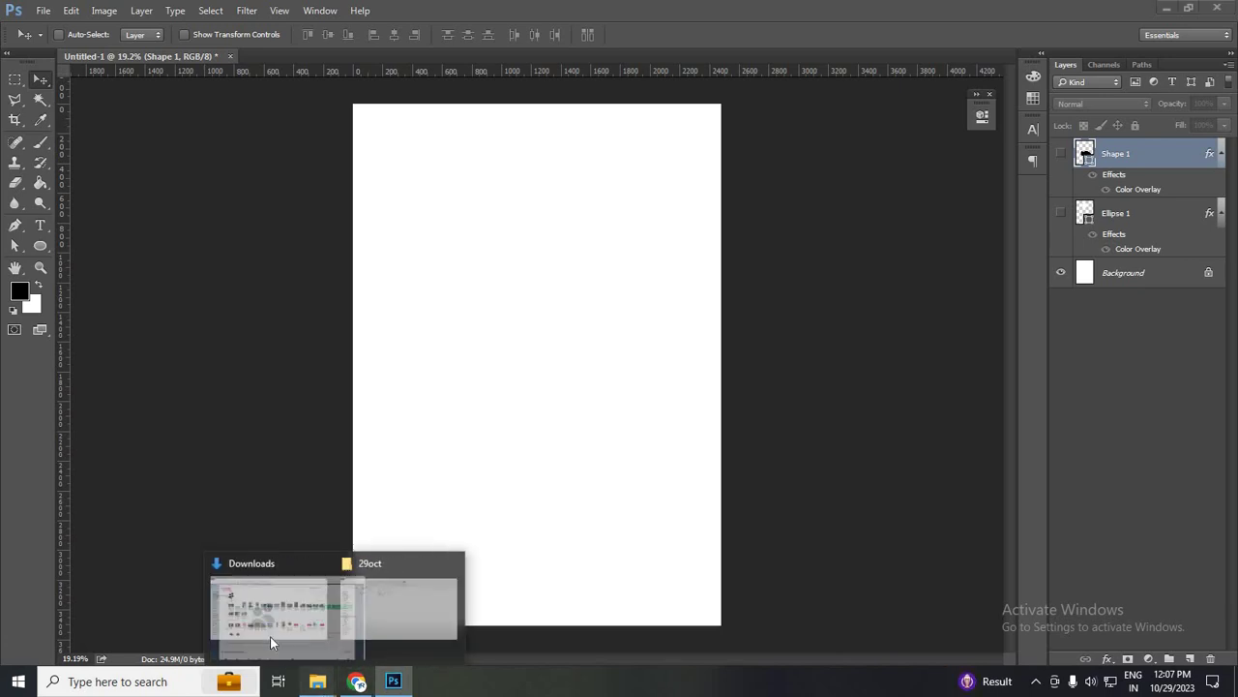
- Place the users icon image from Downloads onto the page
{"action": "left_click", "coordinate": [232, 619]}
{"action": "mouse_move", "coordinate": [226, 217]}
{"action": "left_mouse_down"}
{"action": "mouse_move", "coordinate": [394, 665]}
{"action": "mouse_move", "coordinate": [537, 367]}
{"action": "left_mouse_up"}
{"action": "left_click", "coordinate": [545, 35]}
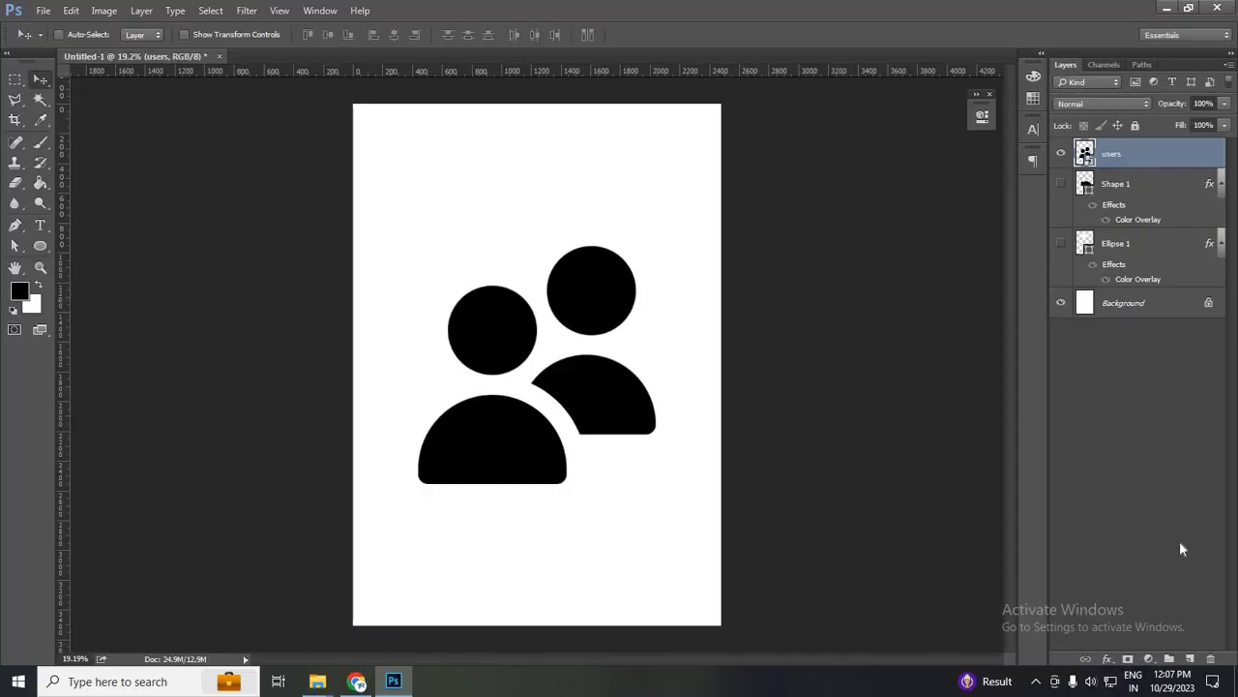
- Give the users icon a pink #eb2796 Color Overlay and hide it
{"action": "left_click", "coordinate": [1107, 659]}
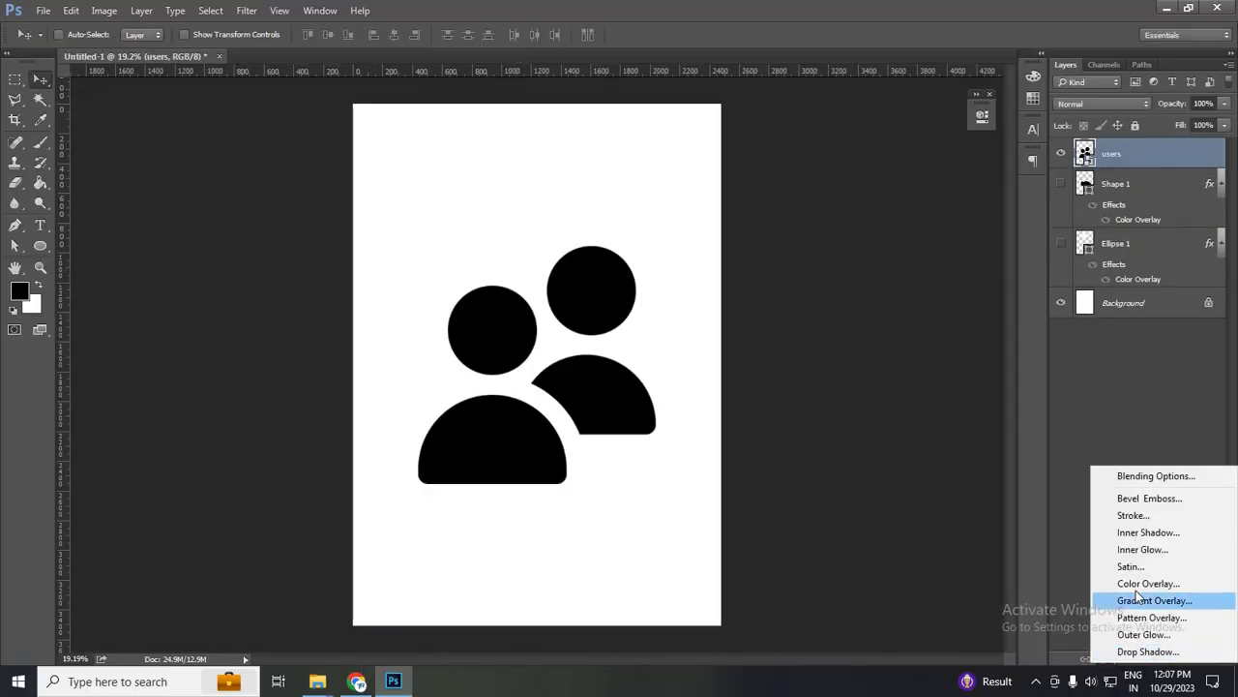
{"action": "left_click", "coordinate": [1134, 580]}
{"action": "left_click_drag", "start_coordinate": [740, 278], "coordinate": [1092, 307]}
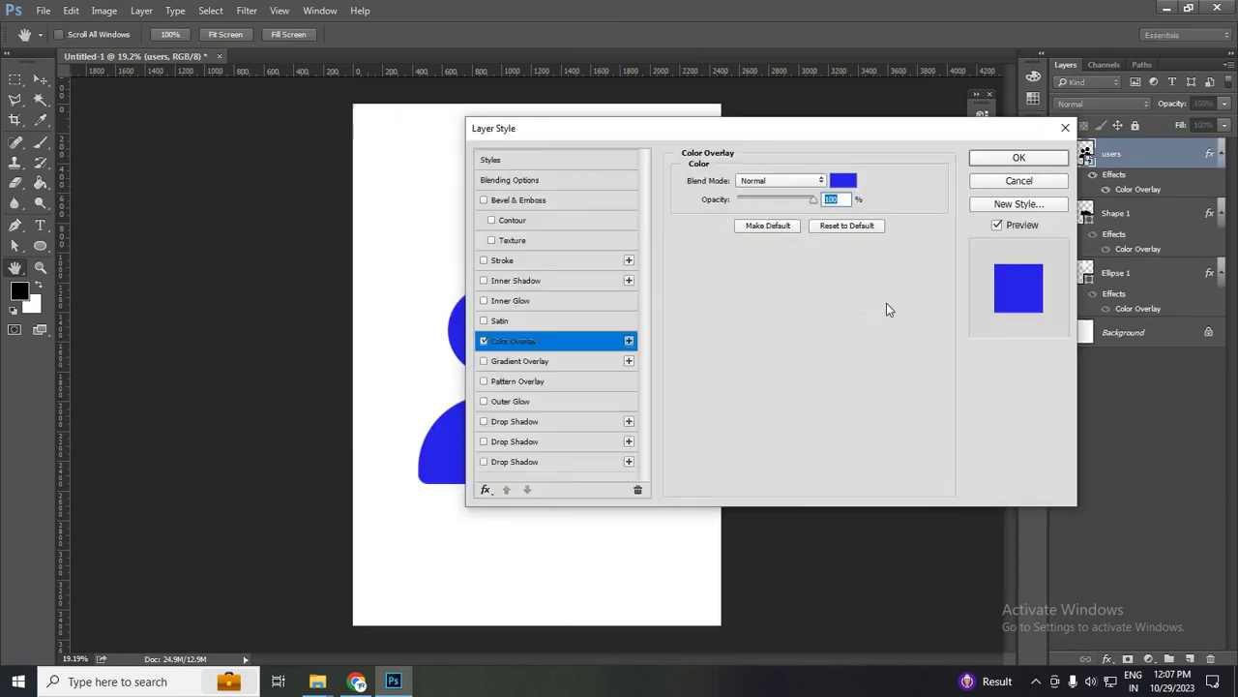
{"action": "left_click", "coordinate": [1042, 179]}
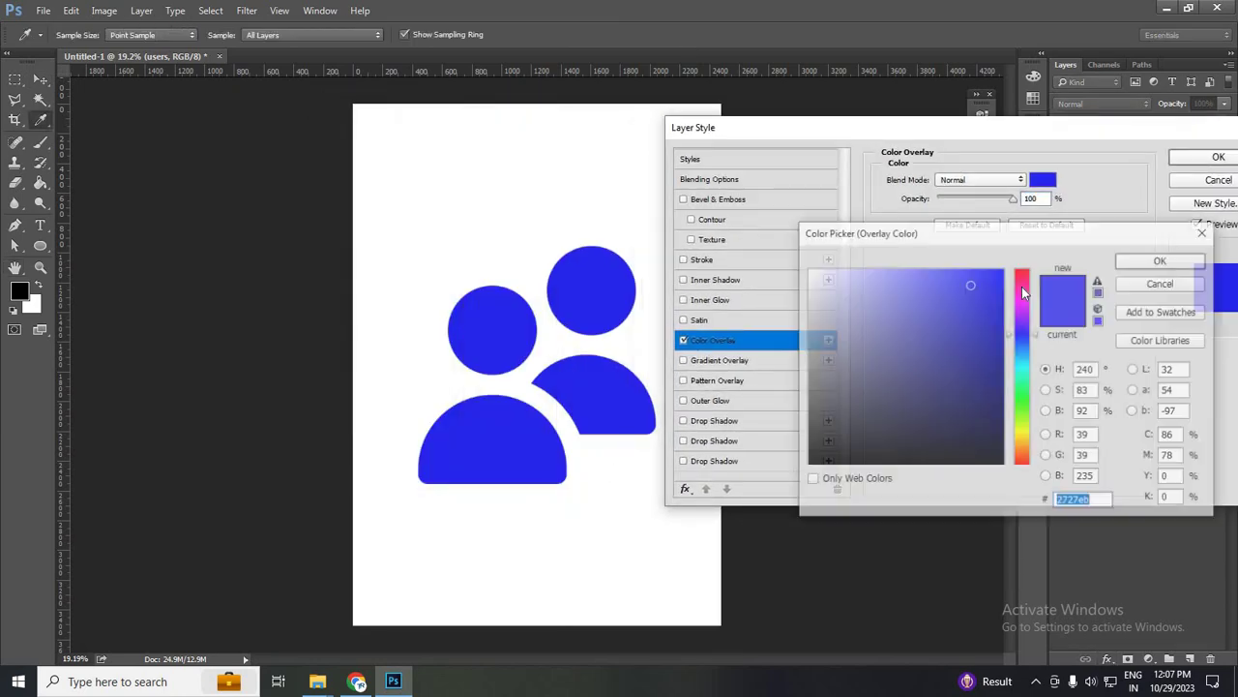
{"action": "type", "text": "eb2796"}
{"action": "left_click", "coordinate": [1162, 259]}
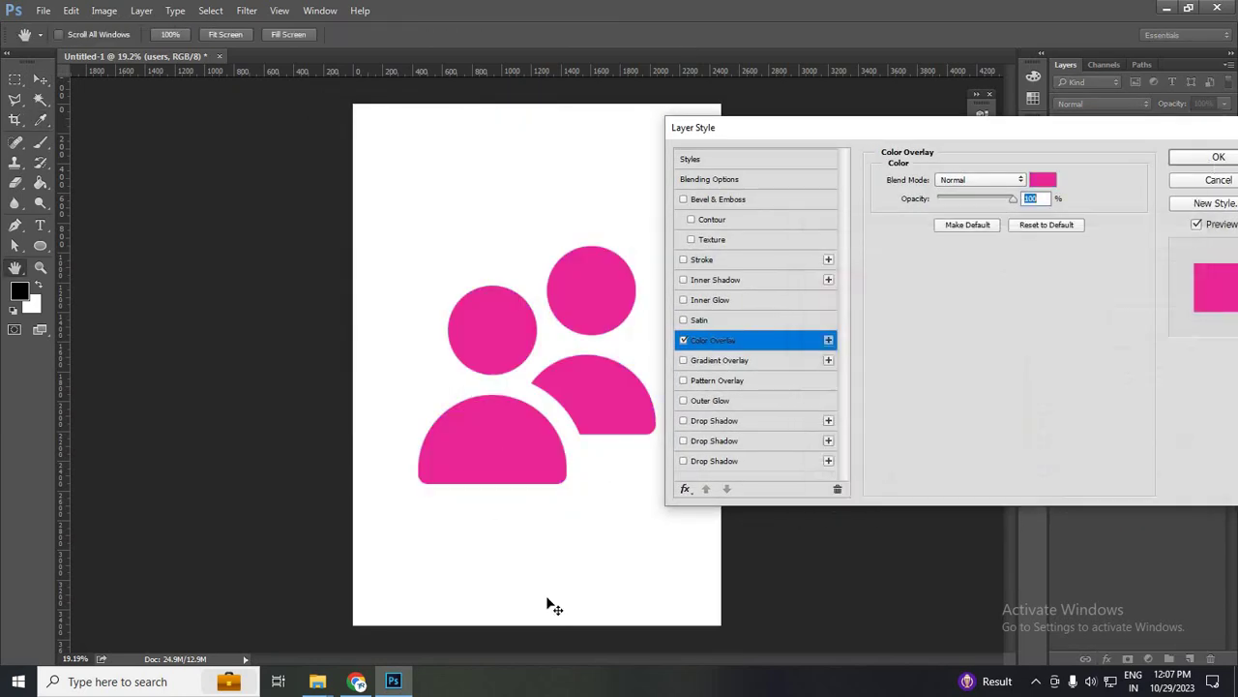
{"action": "left_click", "coordinate": [1217, 157]}
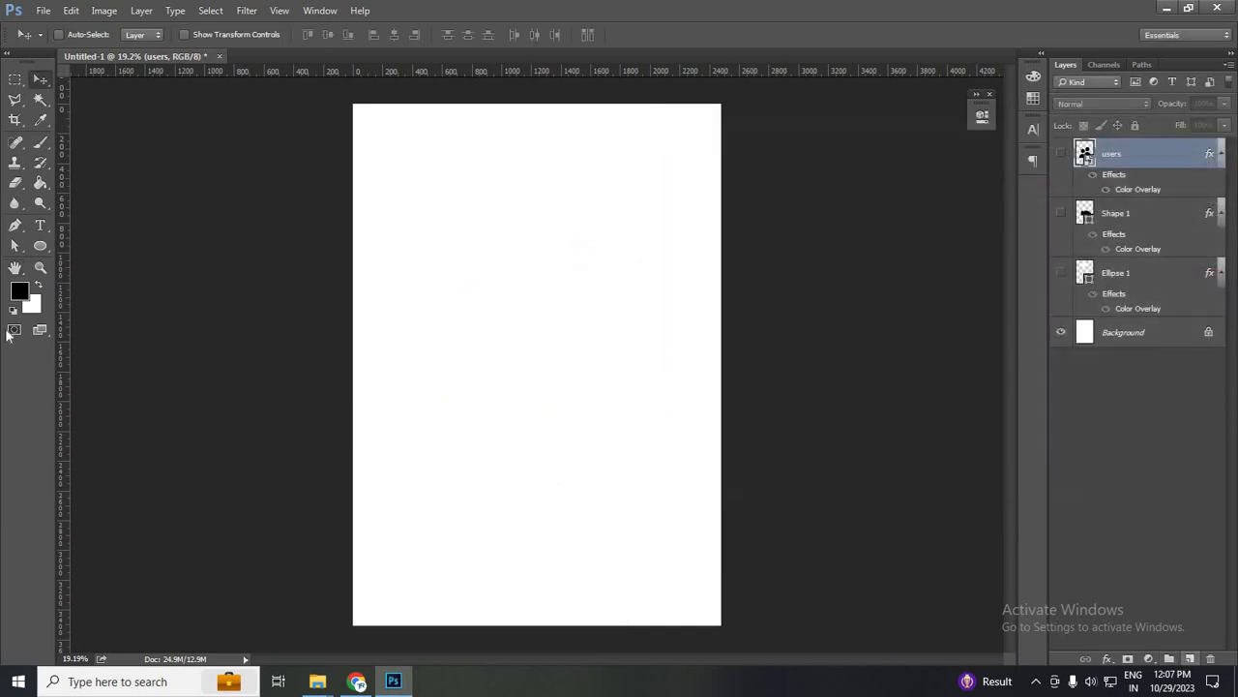
{"action": "left_click", "coordinate": [1190, 658]}
- Add 'TEXT' in black Montserrat Black 72 pt and nudge it toward the page centre
{"action": "key", "text": "t"}
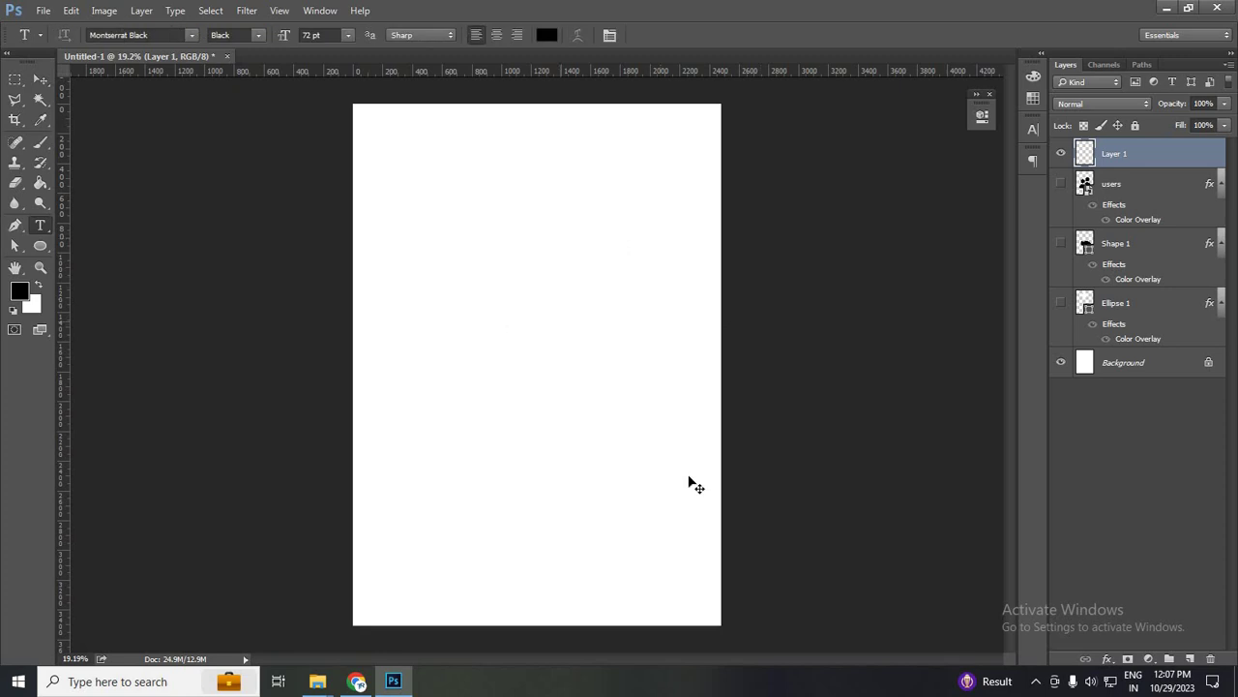
{"action": "left_click", "coordinate": [481, 308]}
{"action": "type", "text": "T"}
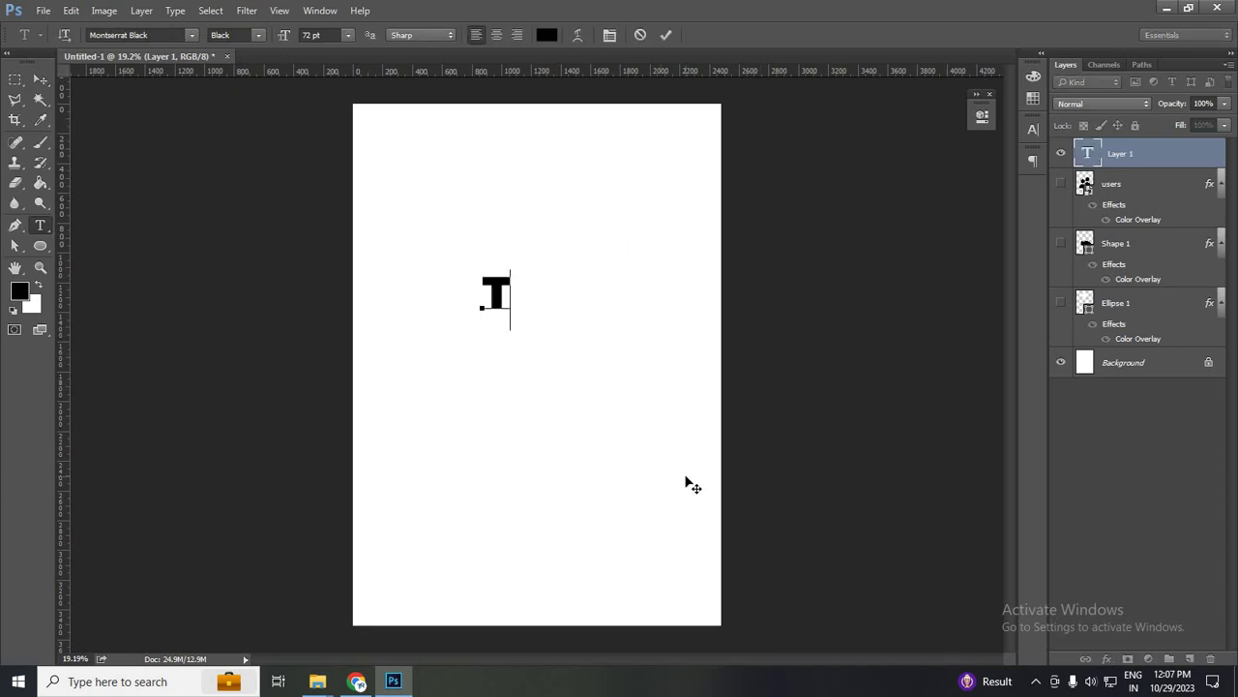
{"action": "type", "text": "EXT"}
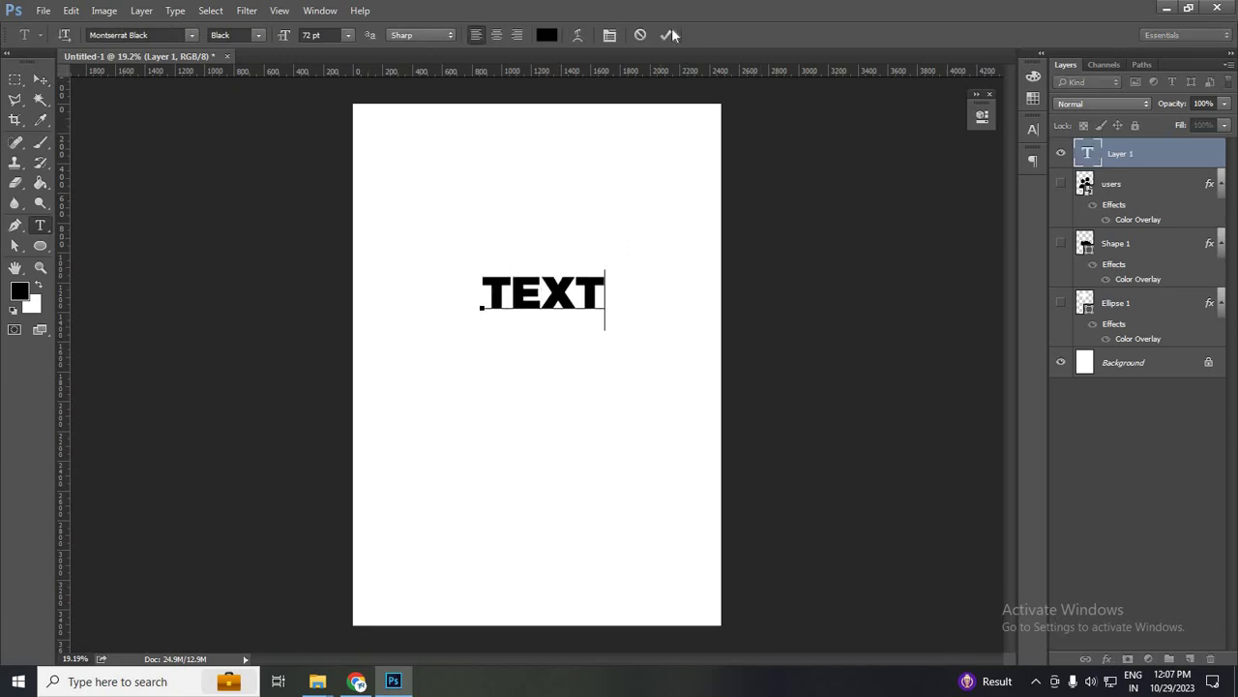
{"action": "left_click", "coordinate": [666, 35]}
{"action": "key", "text": "v"}
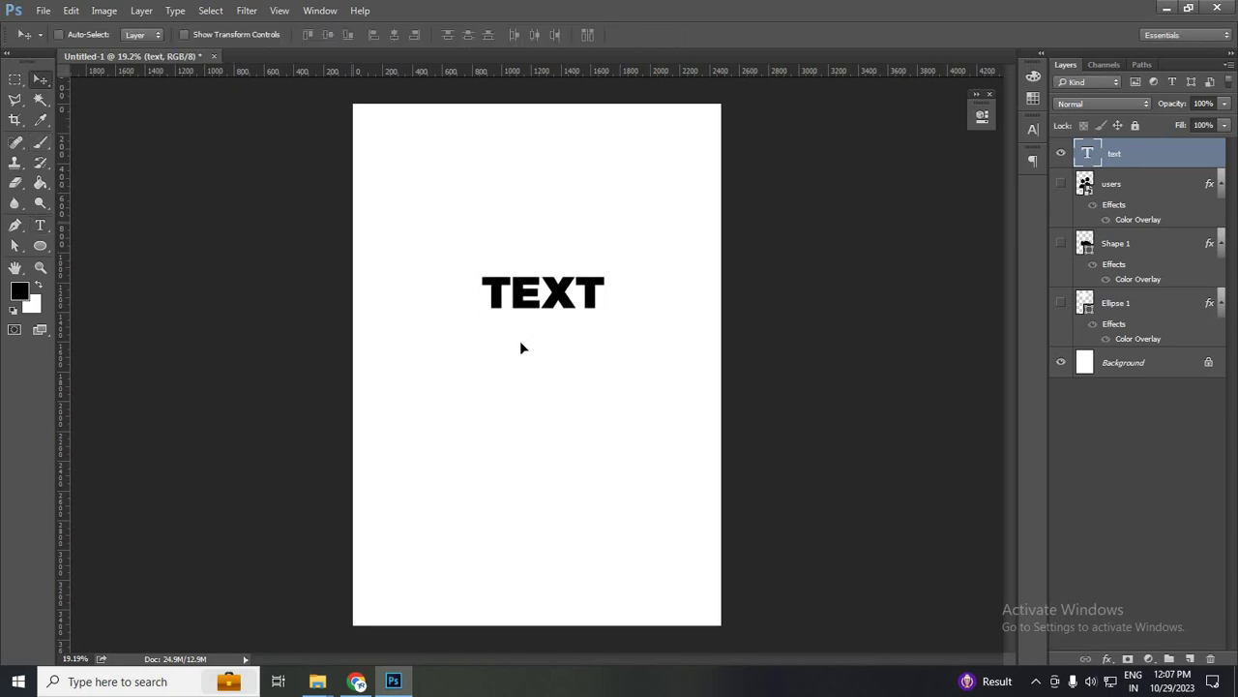
{"action": "left_click_drag", "start_coordinate": [522, 344], "coordinate": [523, 352]}
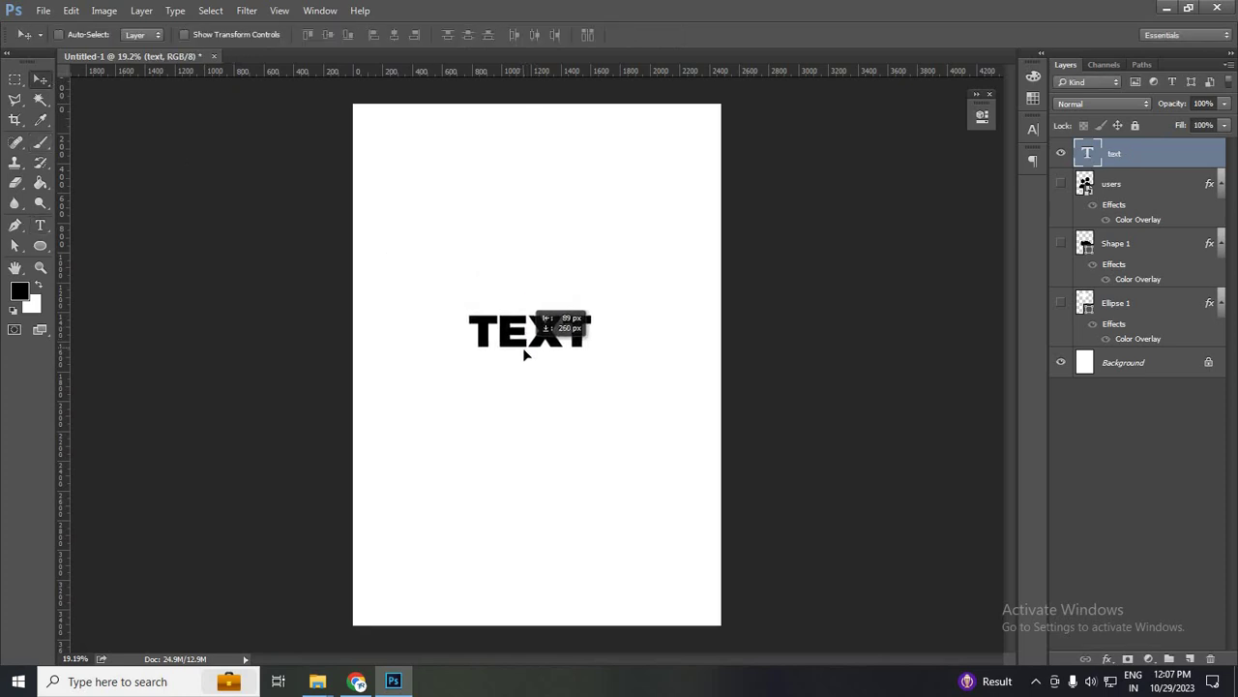
{"action": "left_click_drag", "start_coordinate": [524, 354], "coordinate": [524, 357]}
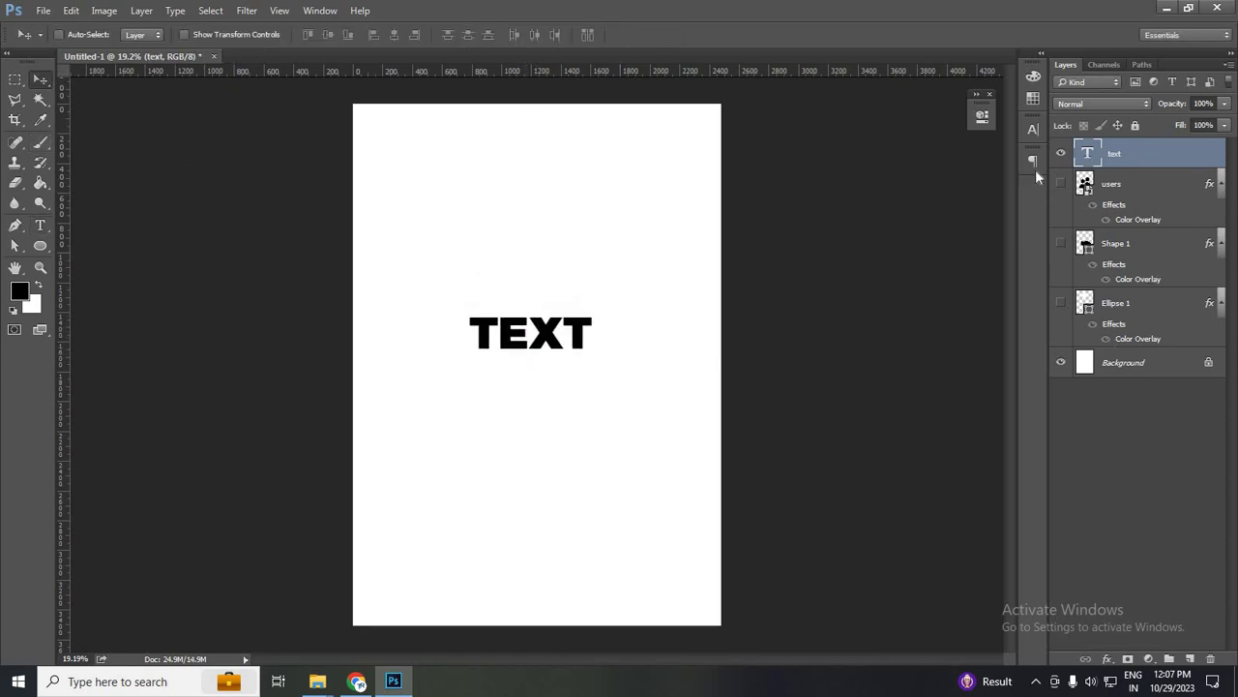
{"action": "left_click", "coordinate": [1033, 131]}
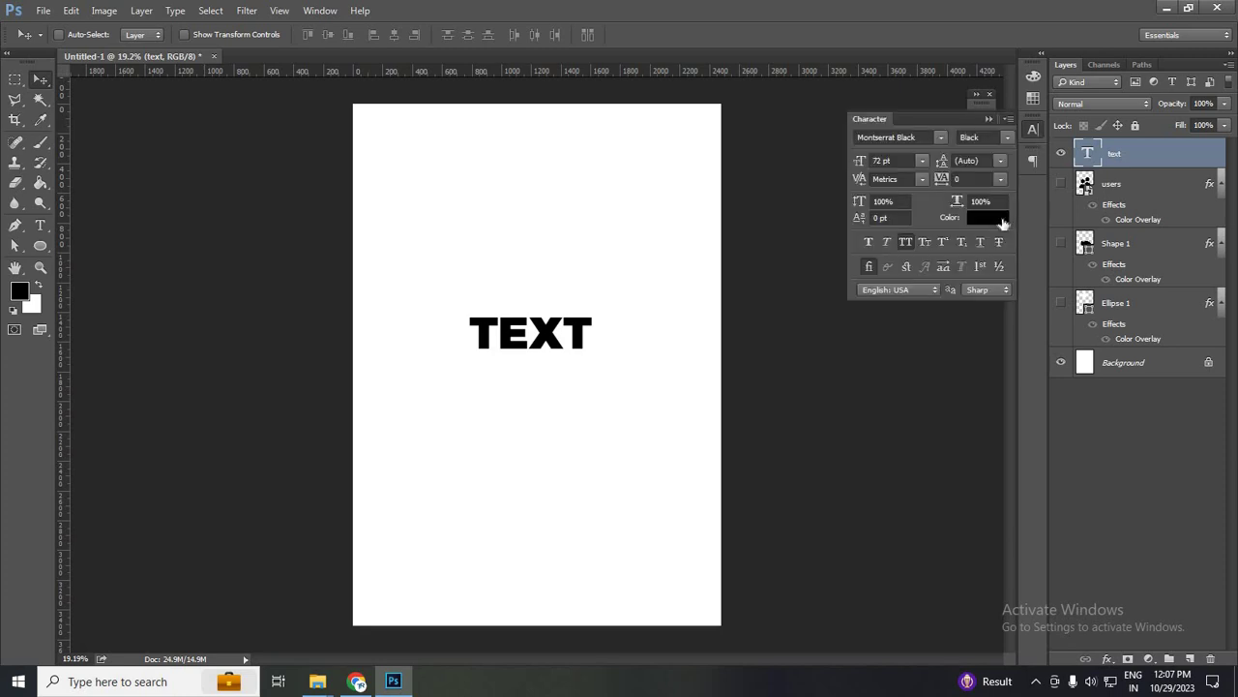
{"action": "left_click", "coordinate": [821, 309]}
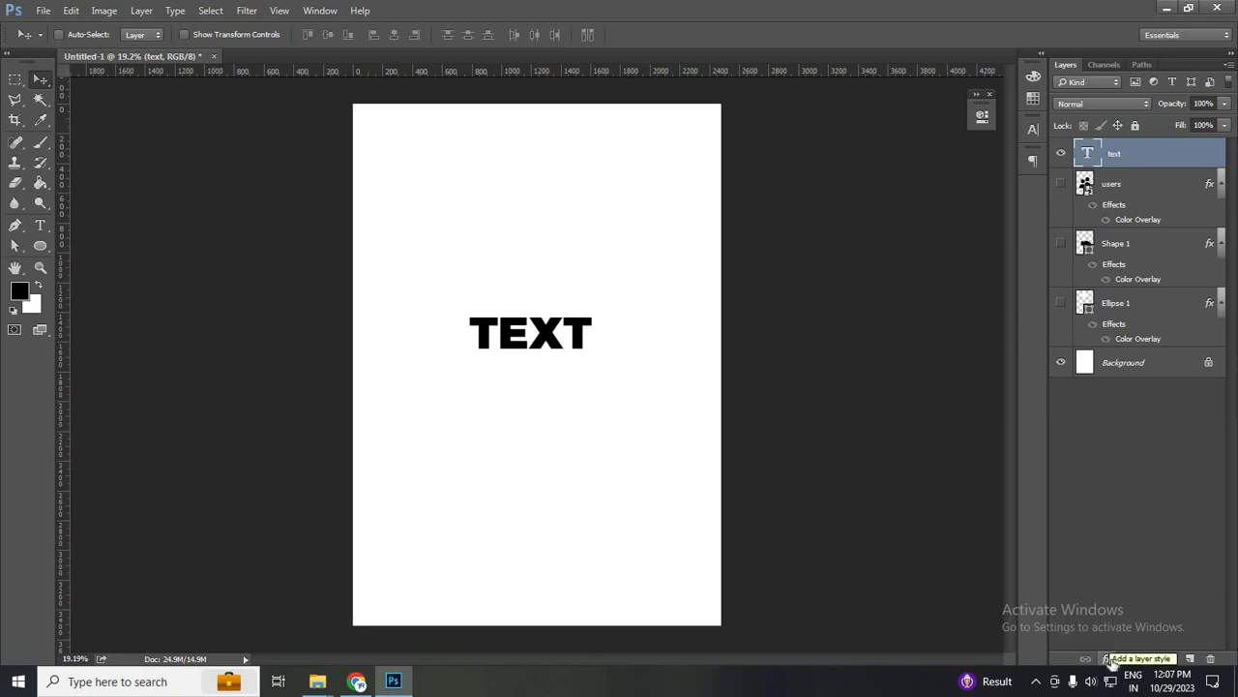
- Apply a Color Overlay to the TEXT layer, shifting its hue from pink to blue
{"action": "left_click", "coordinate": [1108, 659]}
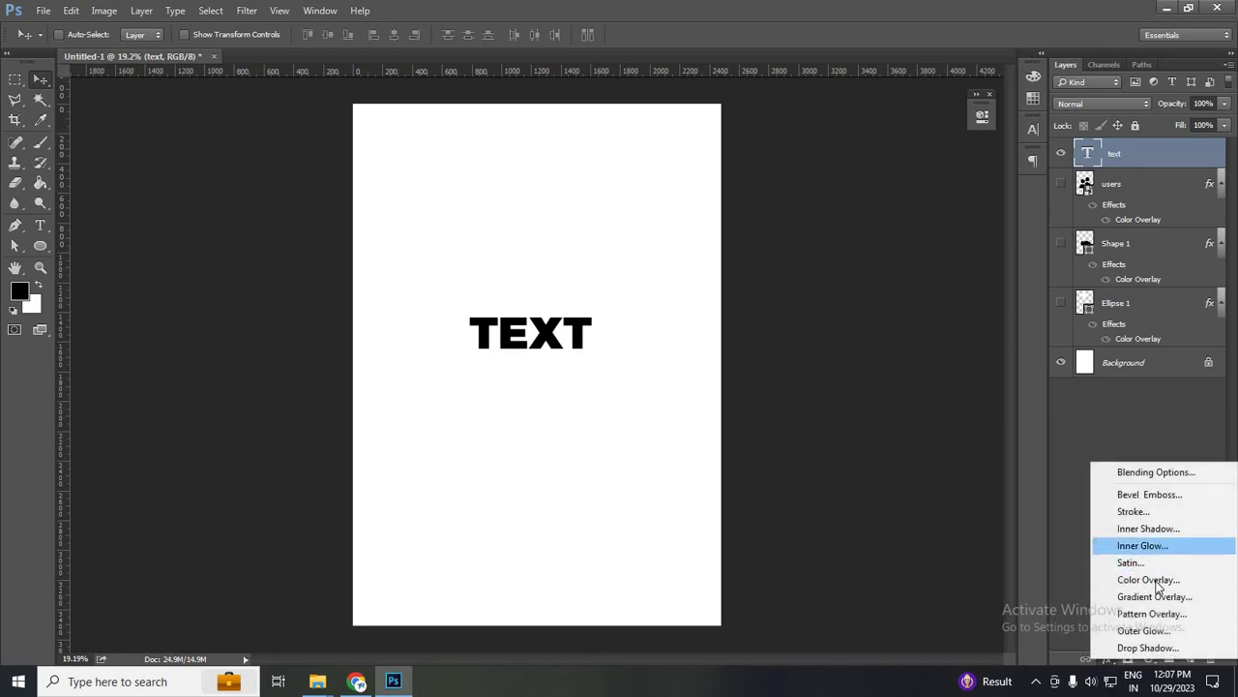
{"action": "left_click", "coordinate": [1149, 579]}
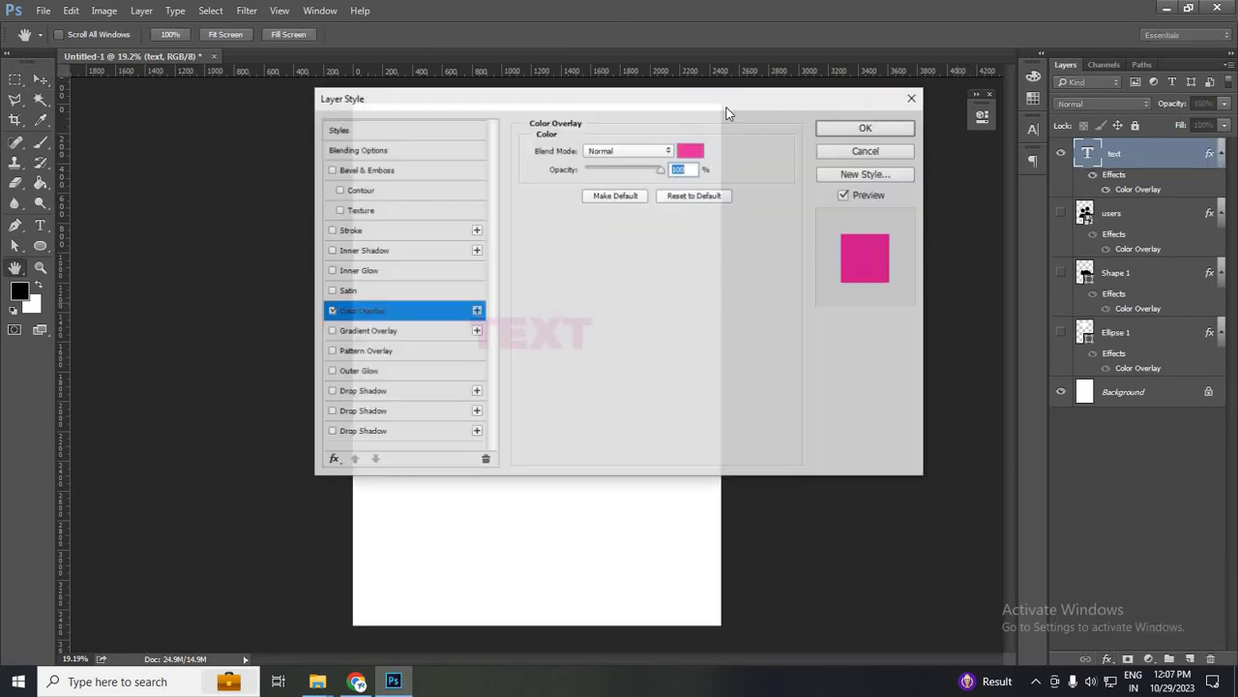
{"action": "left_click_drag", "start_coordinate": [677, 97], "coordinate": [1038, 129]}
{"action": "left_click", "coordinate": [1052, 182]}
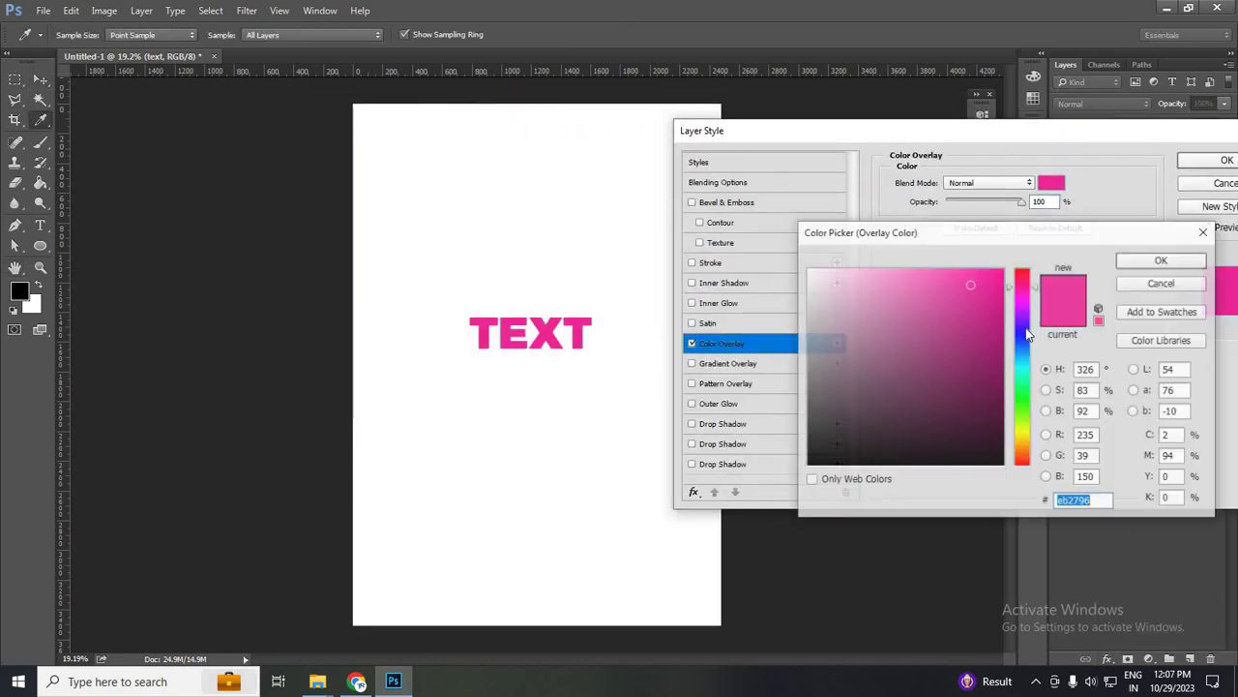
{"action": "left_click_drag", "start_coordinate": [1028, 379], "coordinate": [1023, 345]}
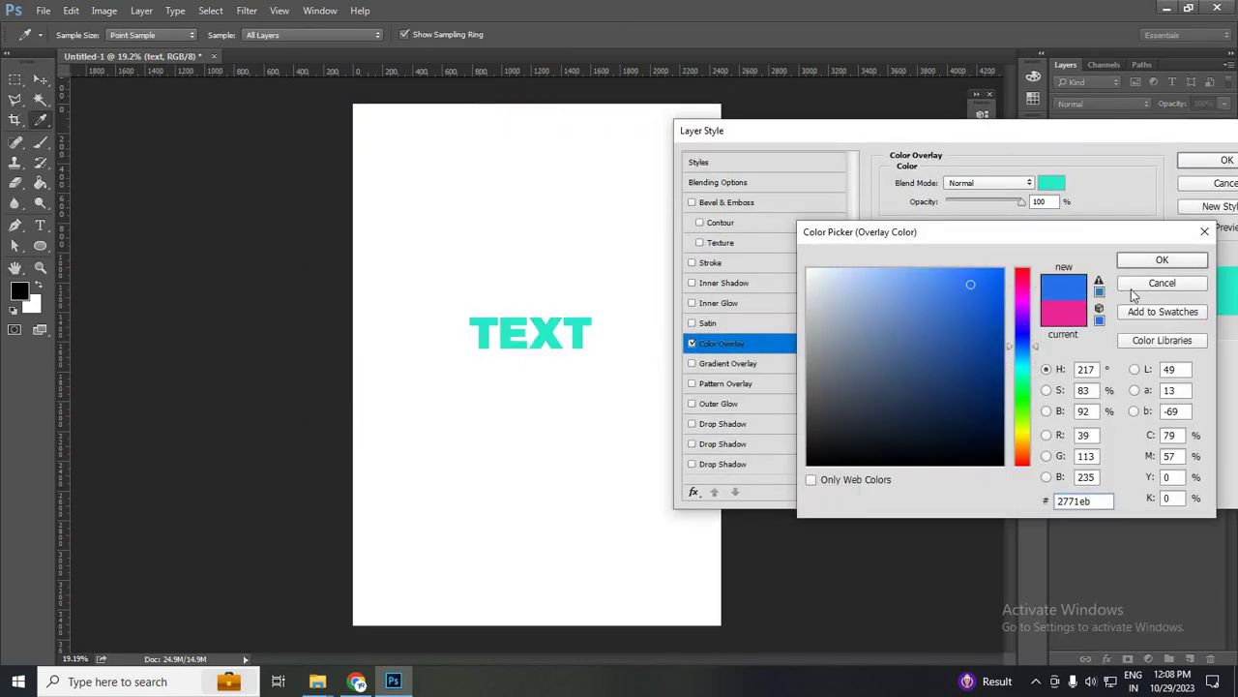
{"action": "left_click", "coordinate": [1160, 261]}
{"action": "key", "text": "Return"}
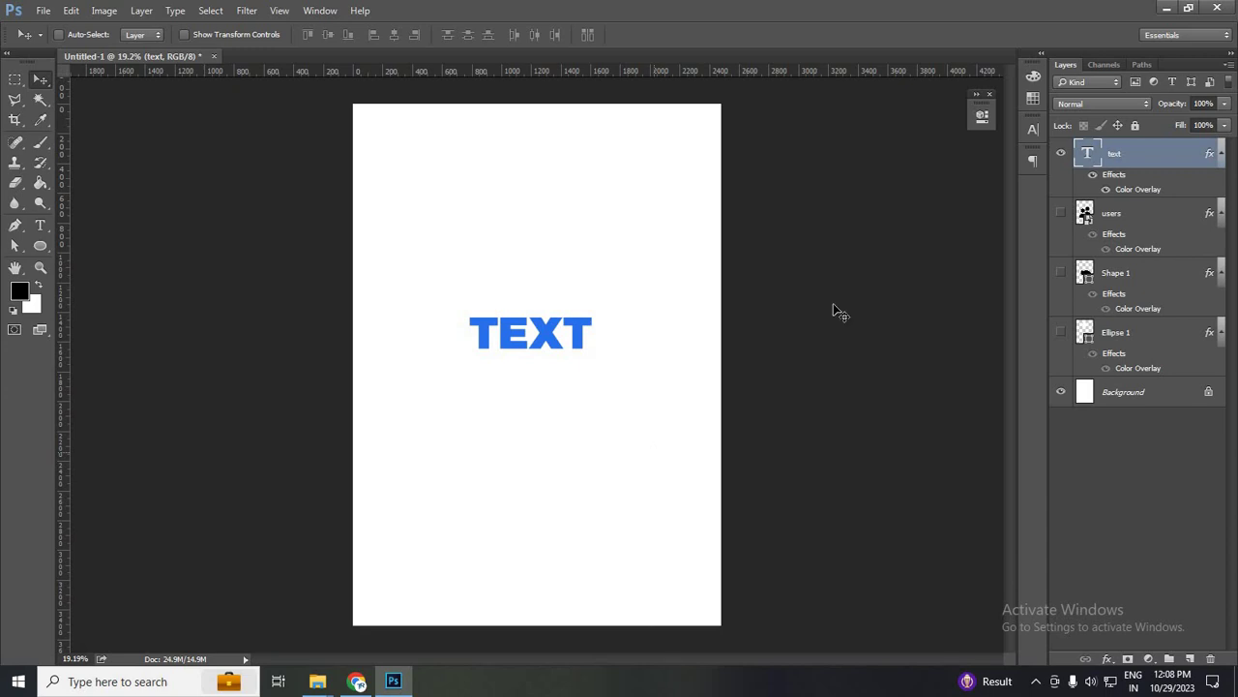
- Show the teal circle again and convert Ellipse 1 to a smart object
{"action": "left_click", "coordinate": [1061, 332]}
{"action": "left_click", "coordinate": [1122, 331]}
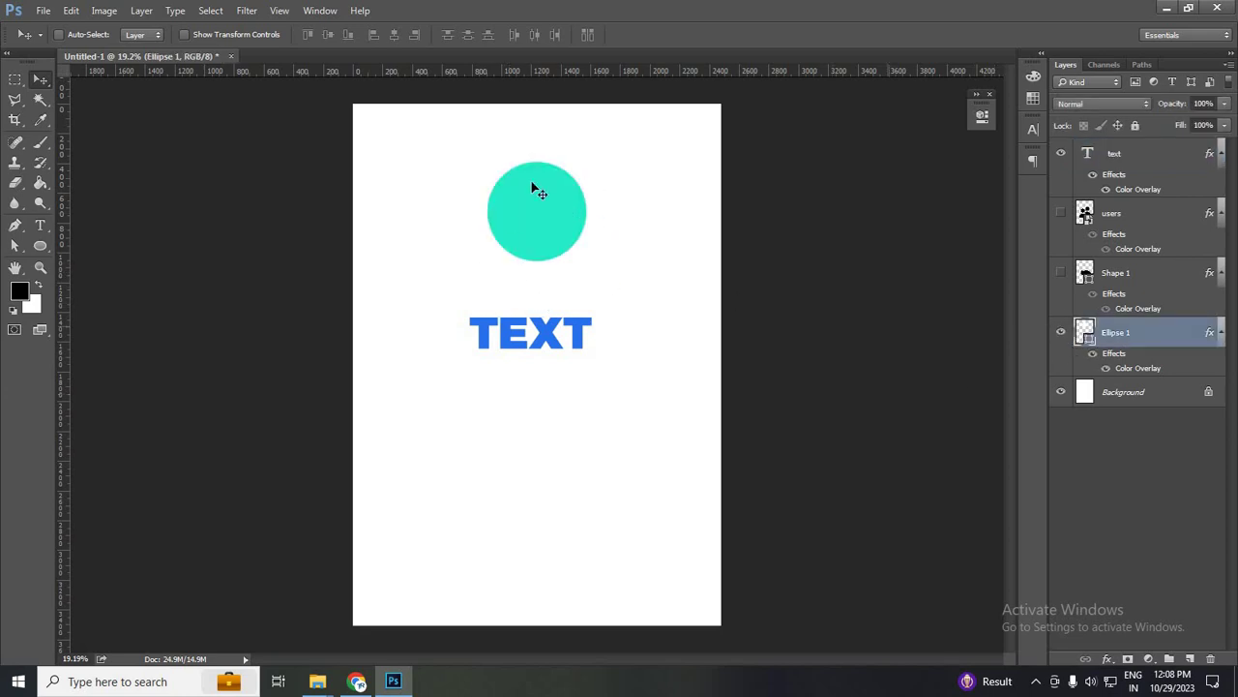
{"action": "right_click", "coordinate": [1161, 332]}
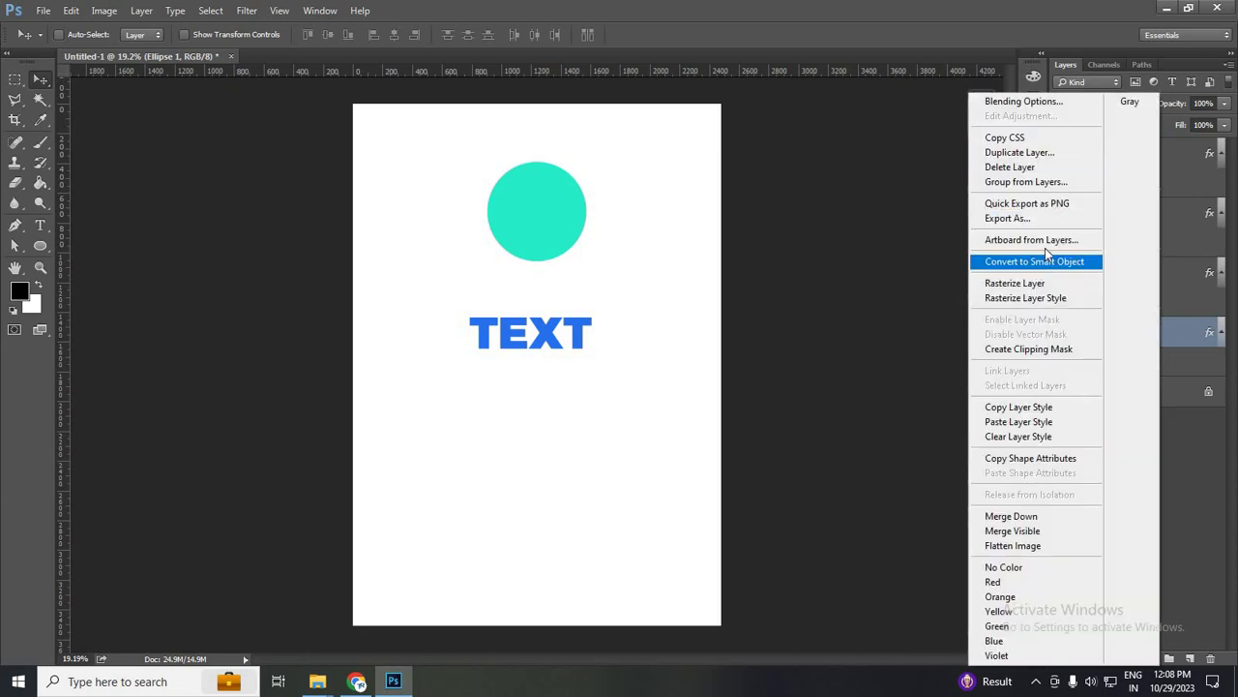
{"action": "left_click", "coordinate": [1049, 262]}
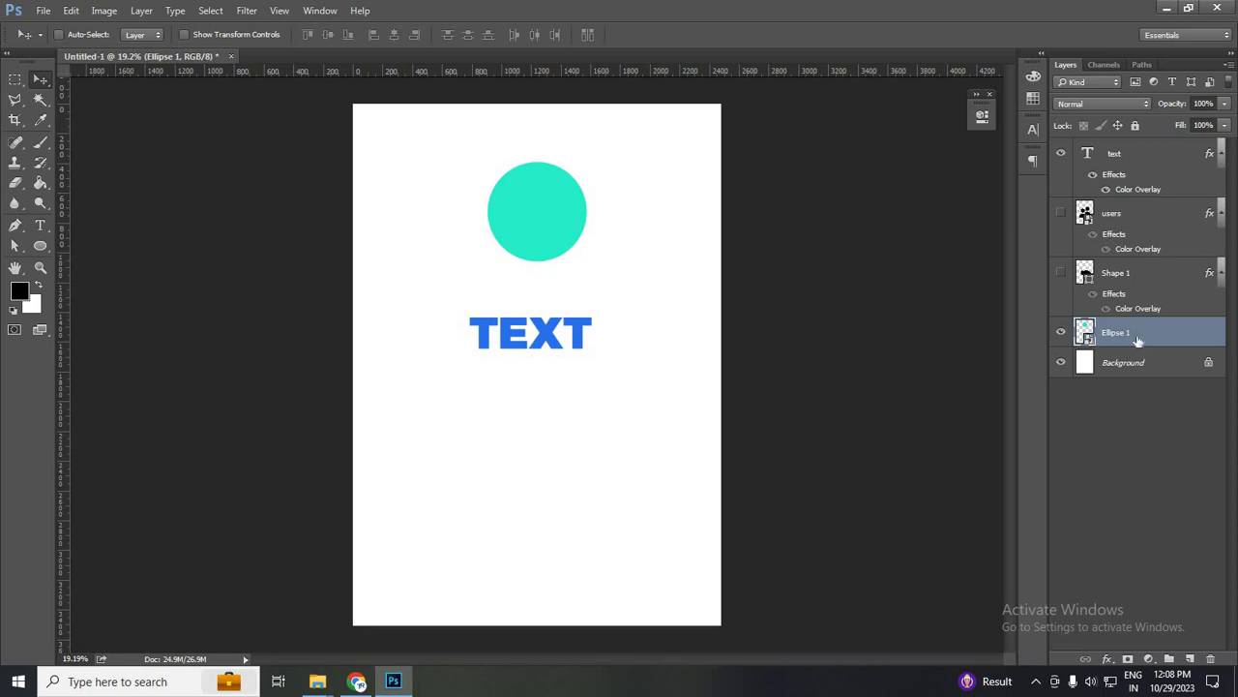
- Pick a dark navy shape fill swatch, then reselect the Ellipse 1 layer
{"action": "key", "text": "u"}
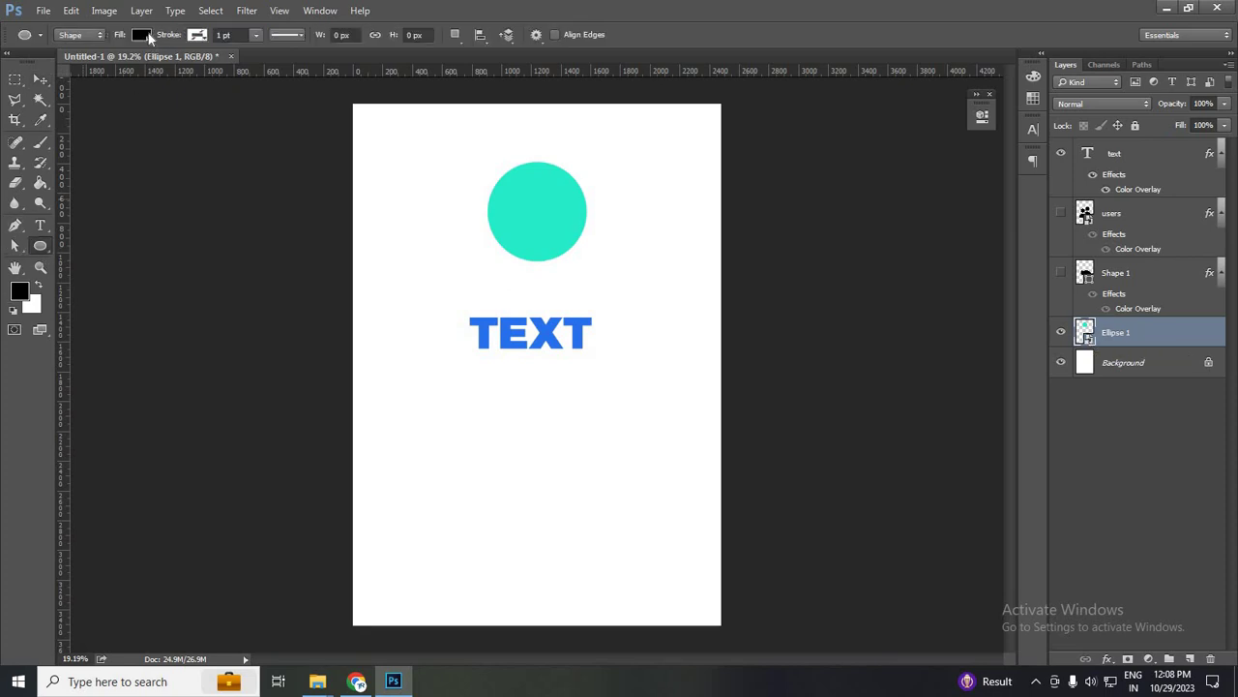
{"action": "left_click", "coordinate": [141, 35]}
{"action": "left_click", "coordinate": [141, 133]}
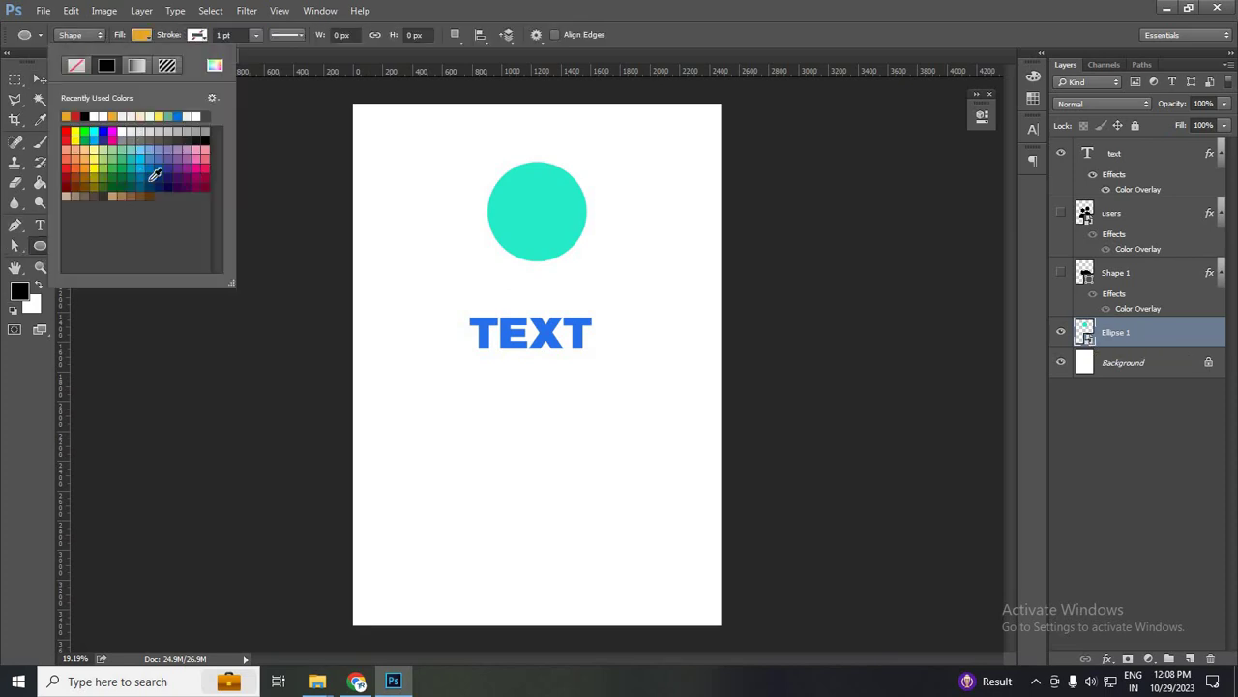
{"action": "left_click", "coordinate": [40, 79]}
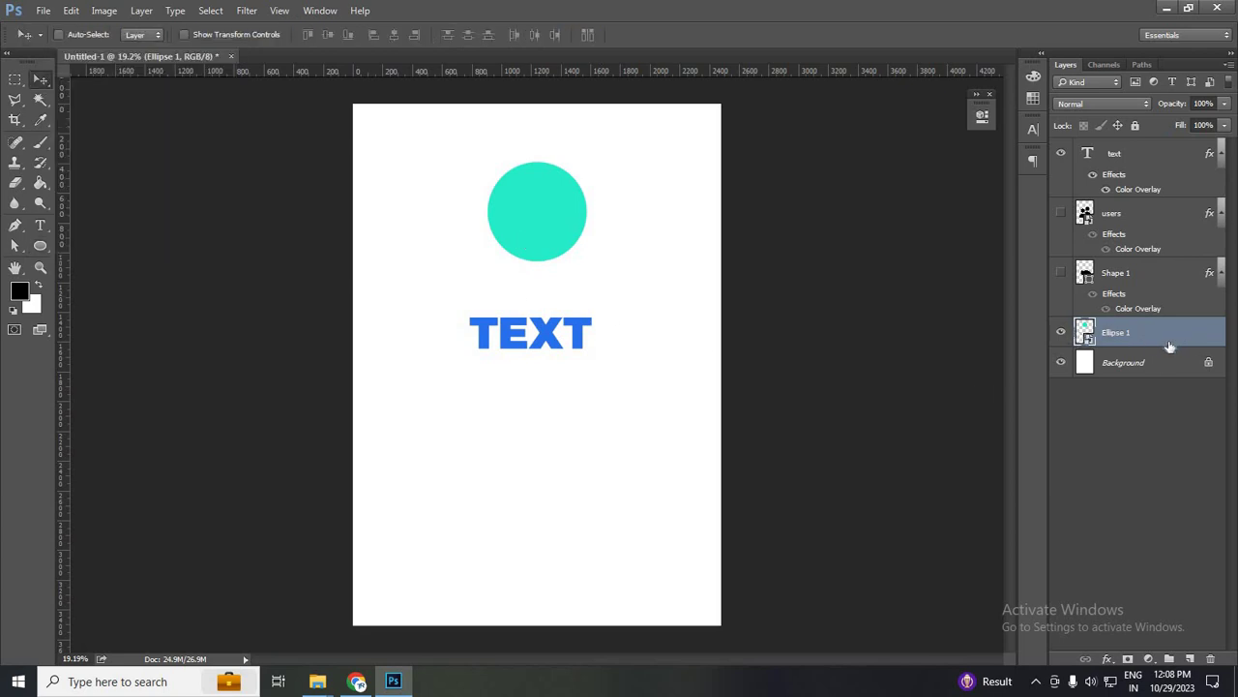
- Add a Color Overlay to Ellipse 1, shifting its hue to orange #eba827
{"action": "left_click", "coordinate": [1112, 661]}
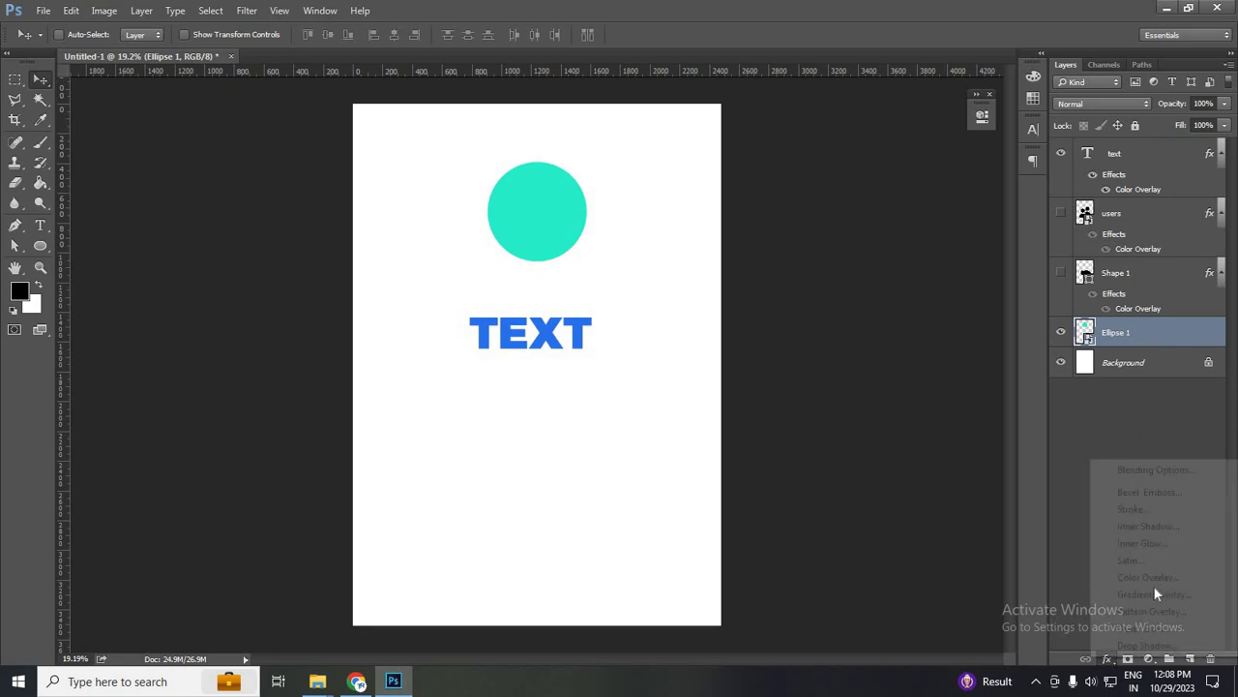
{"action": "left_click", "coordinate": [954, 307]}
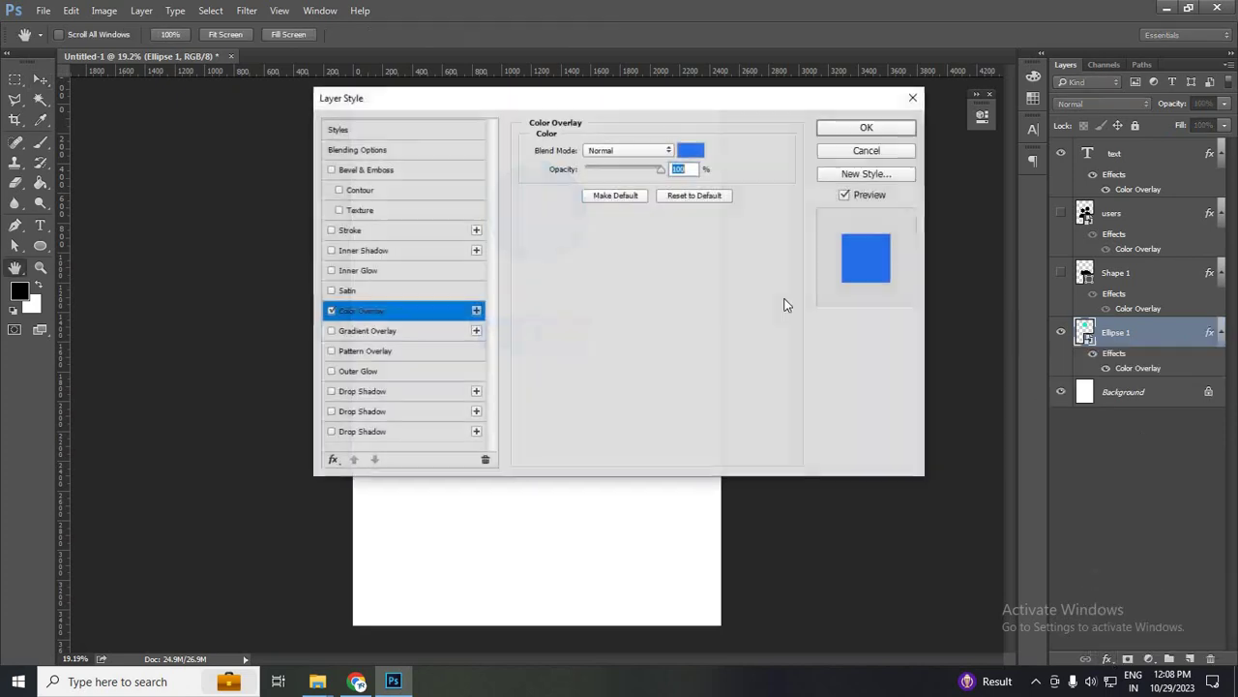
{"action": "left_click_drag", "start_coordinate": [484, 97], "coordinate": [585, 435]}
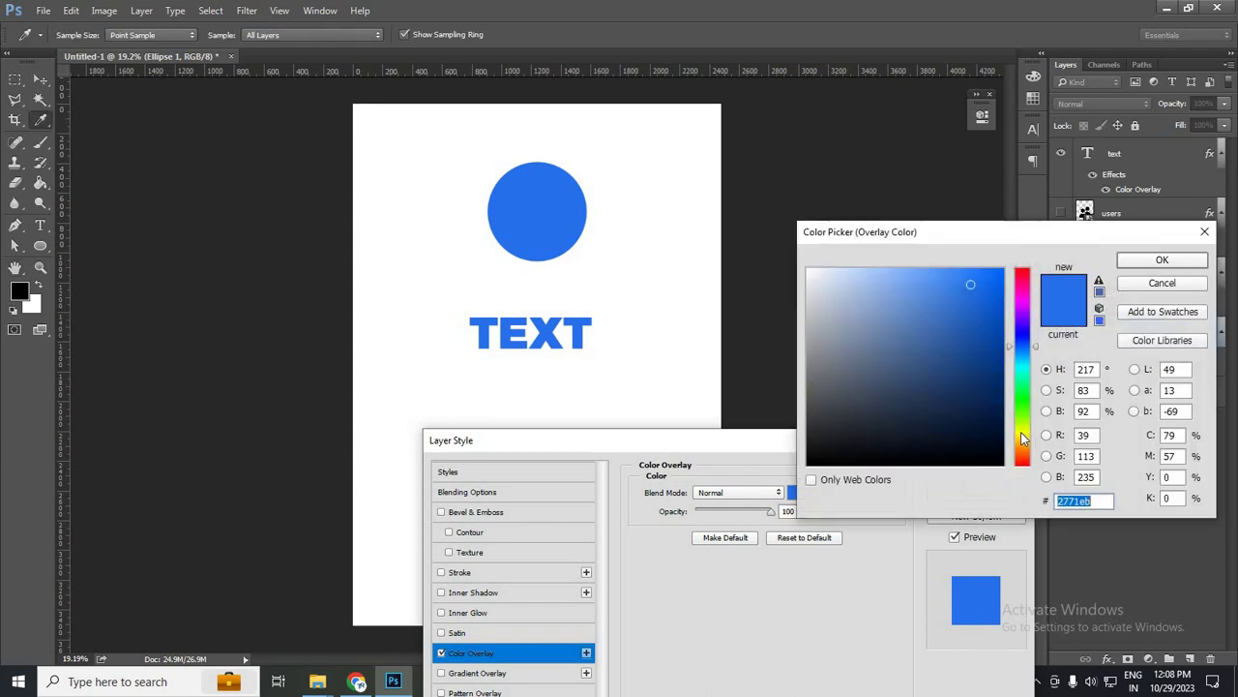
{"action": "left_click_drag", "start_coordinate": [1020, 432], "coordinate": [1022, 443]}
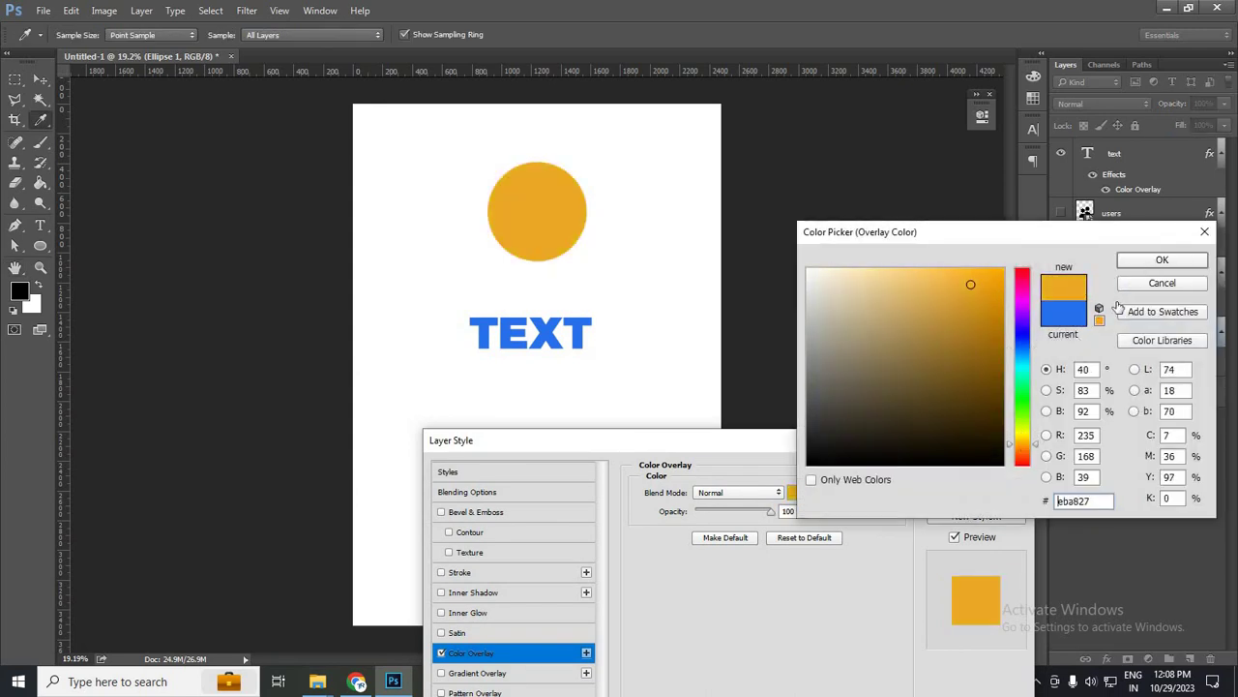
{"action": "left_click", "coordinate": [1156, 260]}
{"action": "key", "text": "Return"}
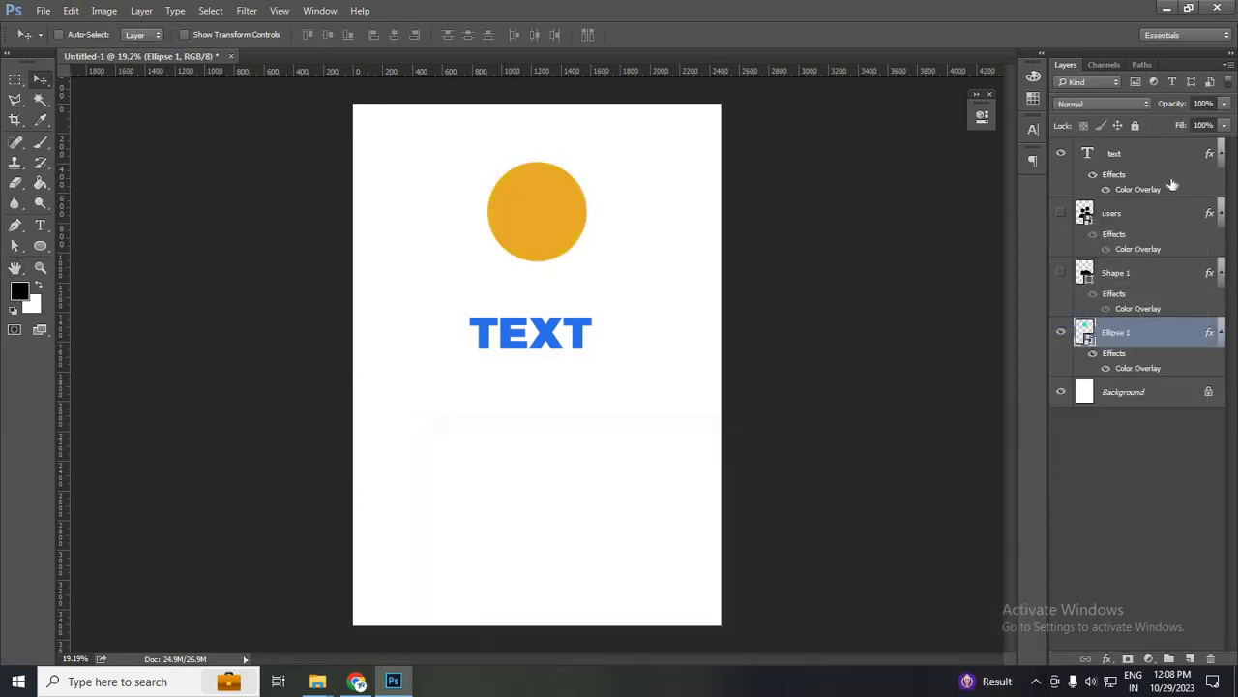
{"action": "key", "text": "alt+period"}
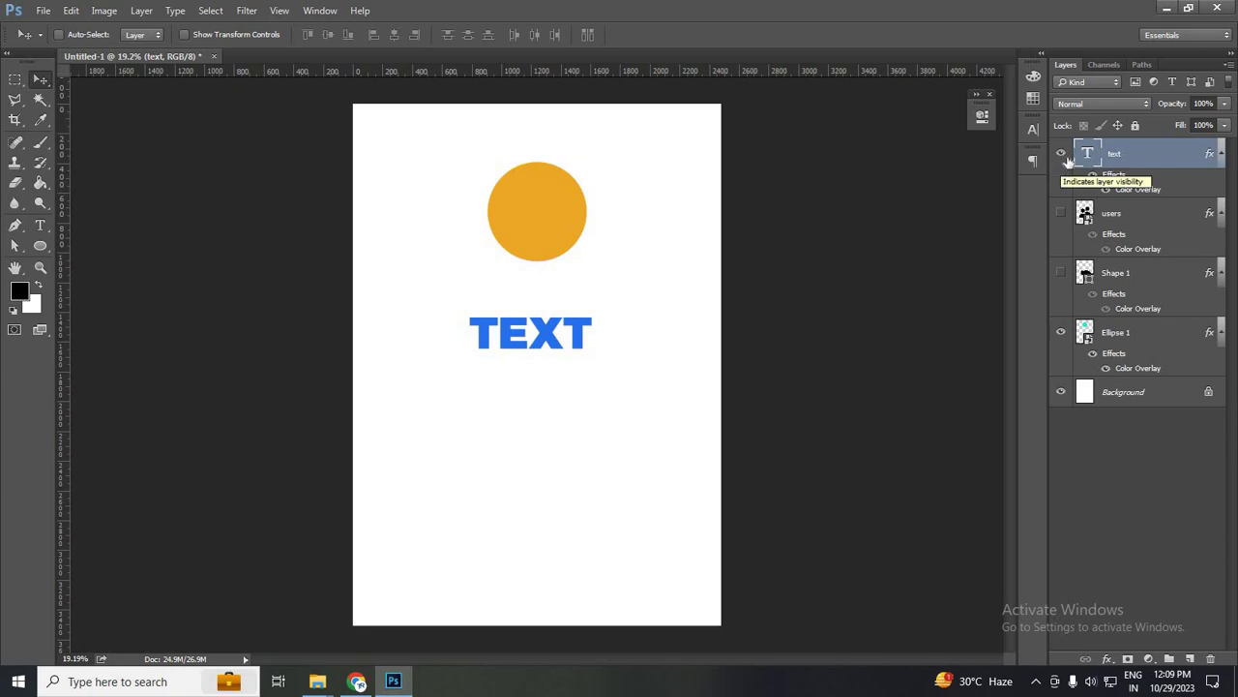
- Briefly toggle the TEXT and orange circle layers off and back on
{"action": "left_click", "coordinate": [1062, 153]}
{"action": "left_click", "coordinate": [1061, 153]}
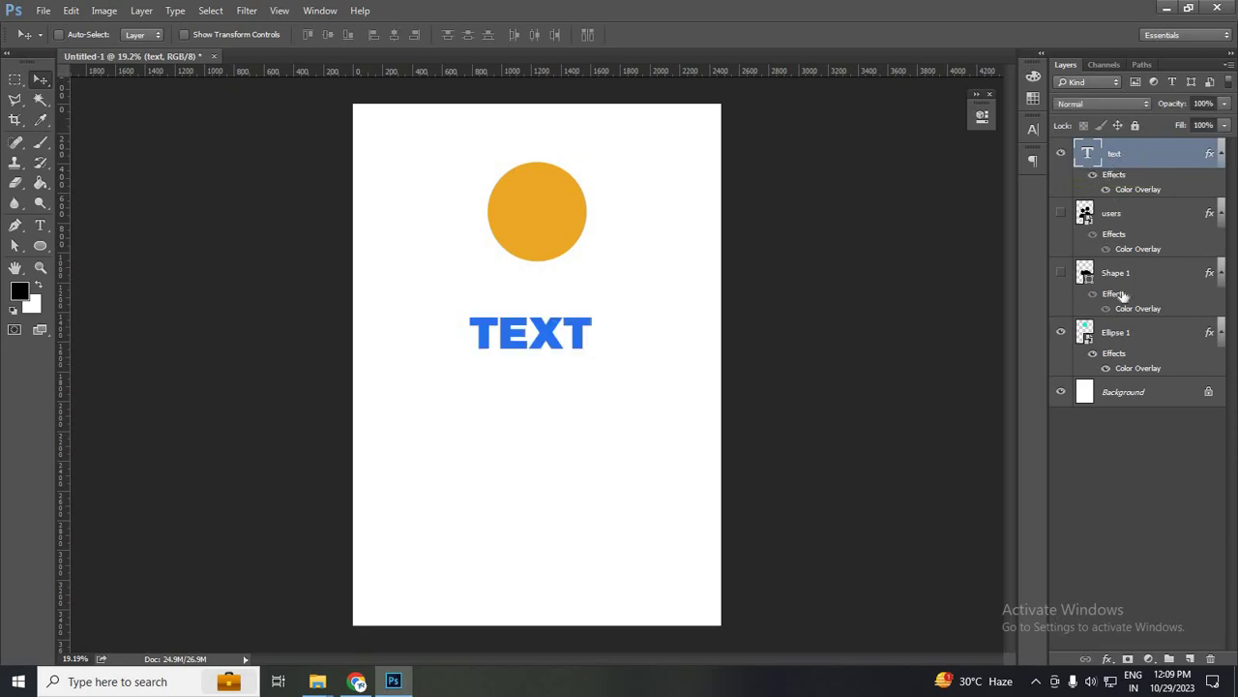
{"action": "left_click", "coordinate": [1062, 331]}
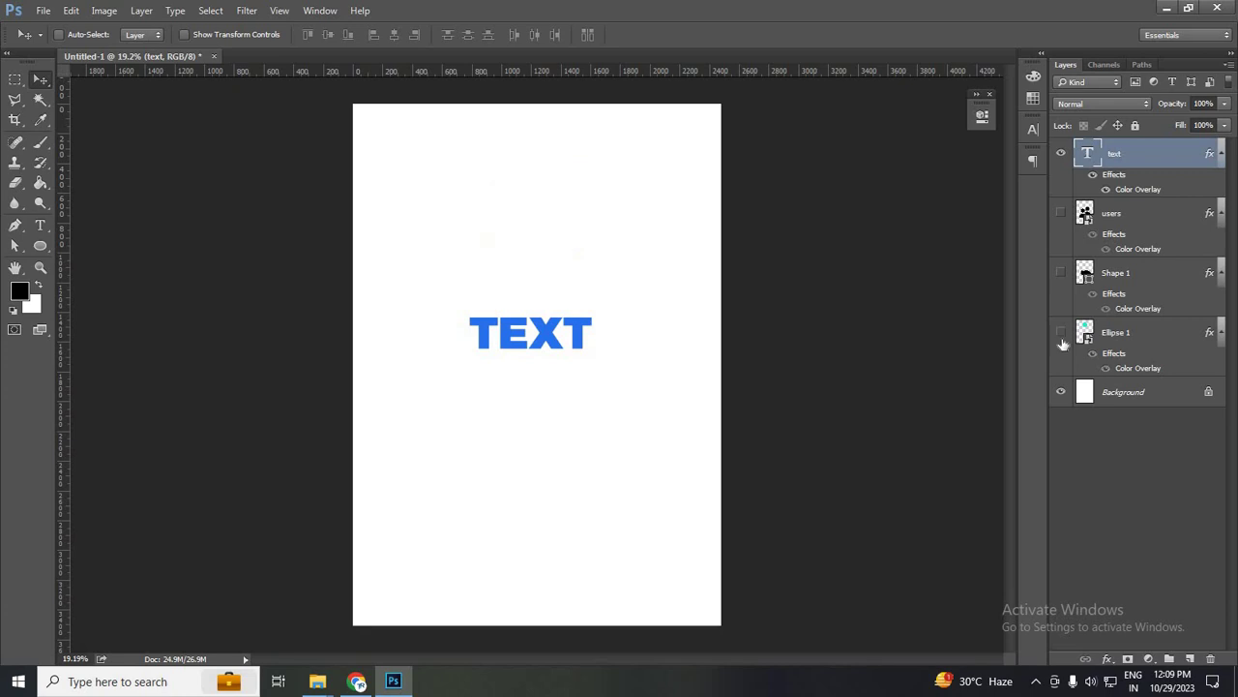
{"action": "left_click", "coordinate": [1062, 333]}
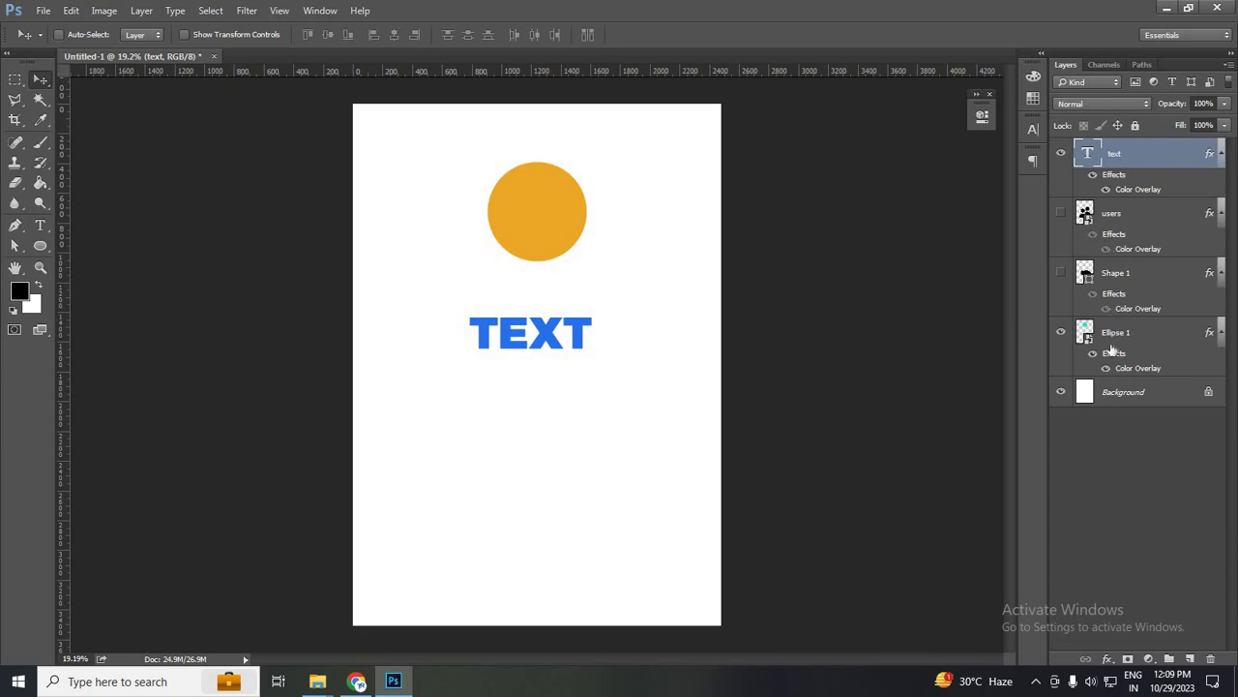
- Set Ellipse 1's overlay colour to the TEXT's blue using the eyedropper
{"action": "left_click", "coordinate": [1130, 369]}
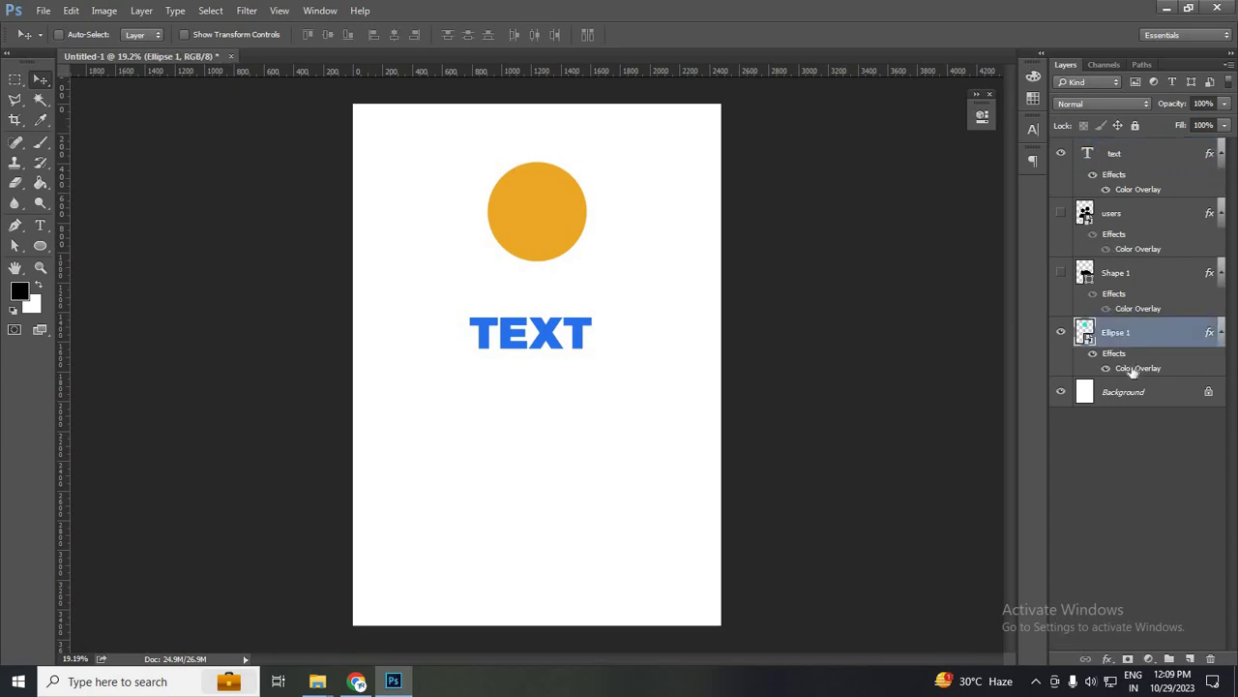
{"action": "double_click", "coordinate": [1132, 369]}
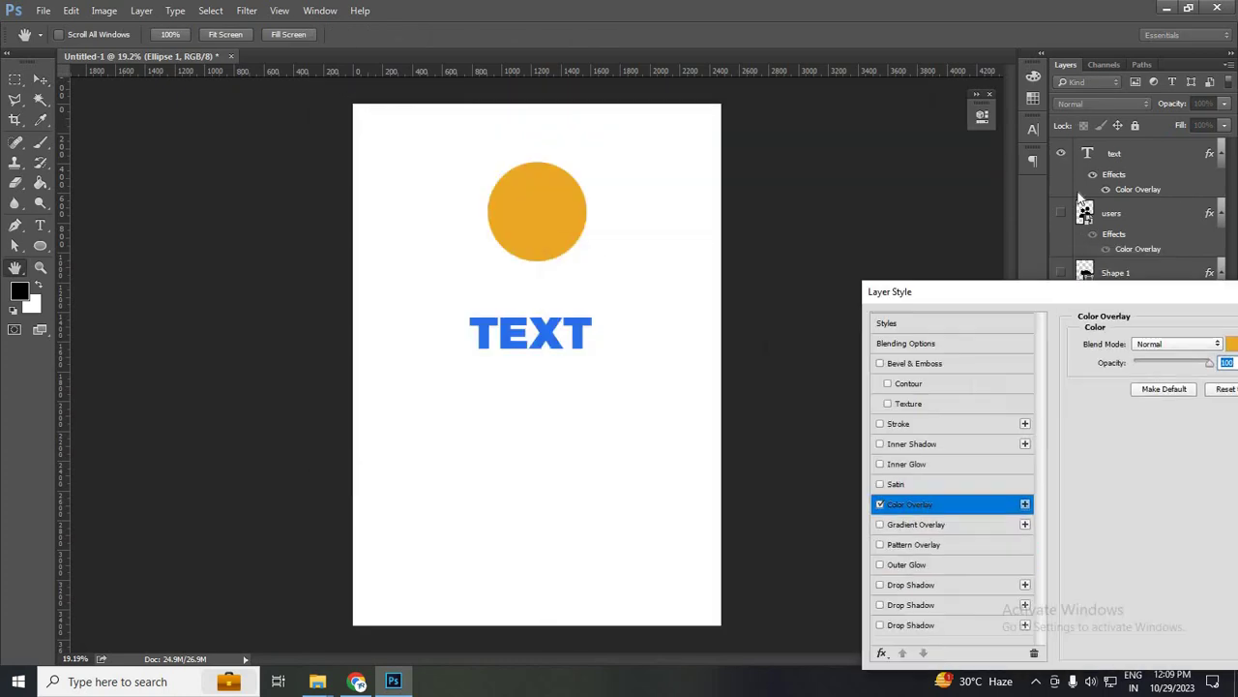
{"action": "left_click", "coordinate": [1110, 204]}
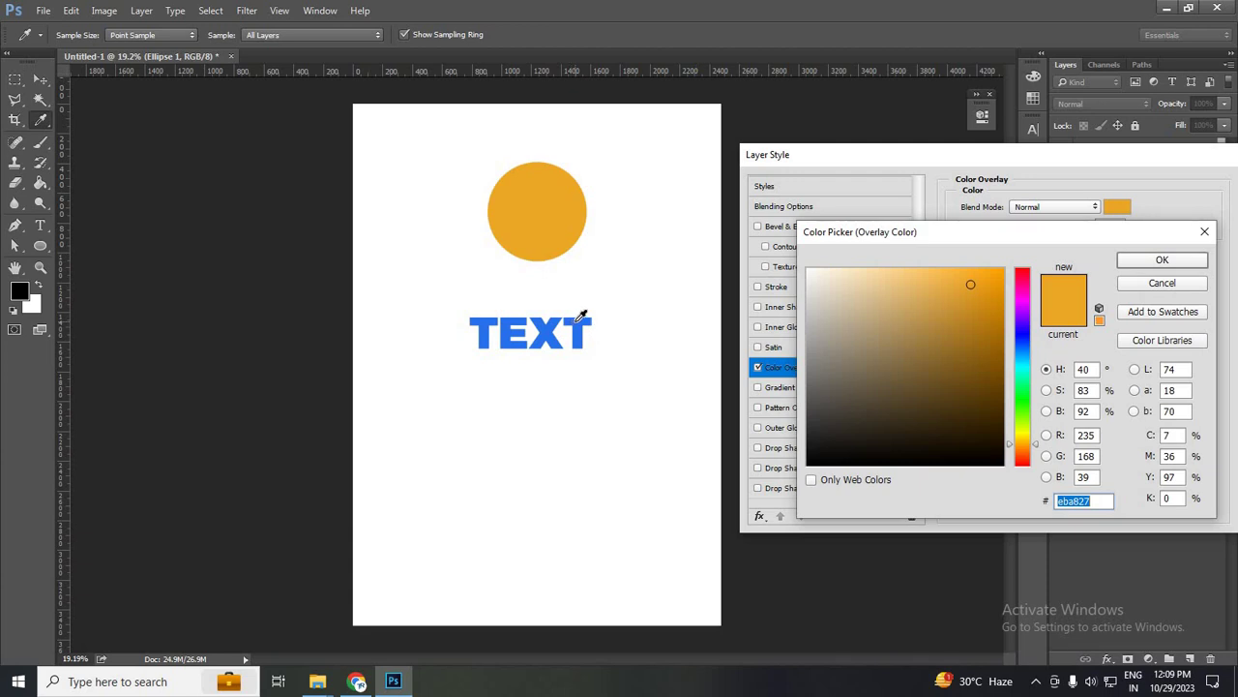
{"action": "left_click", "coordinate": [580, 320]}
{"action": "left_click", "coordinate": [1162, 260]}
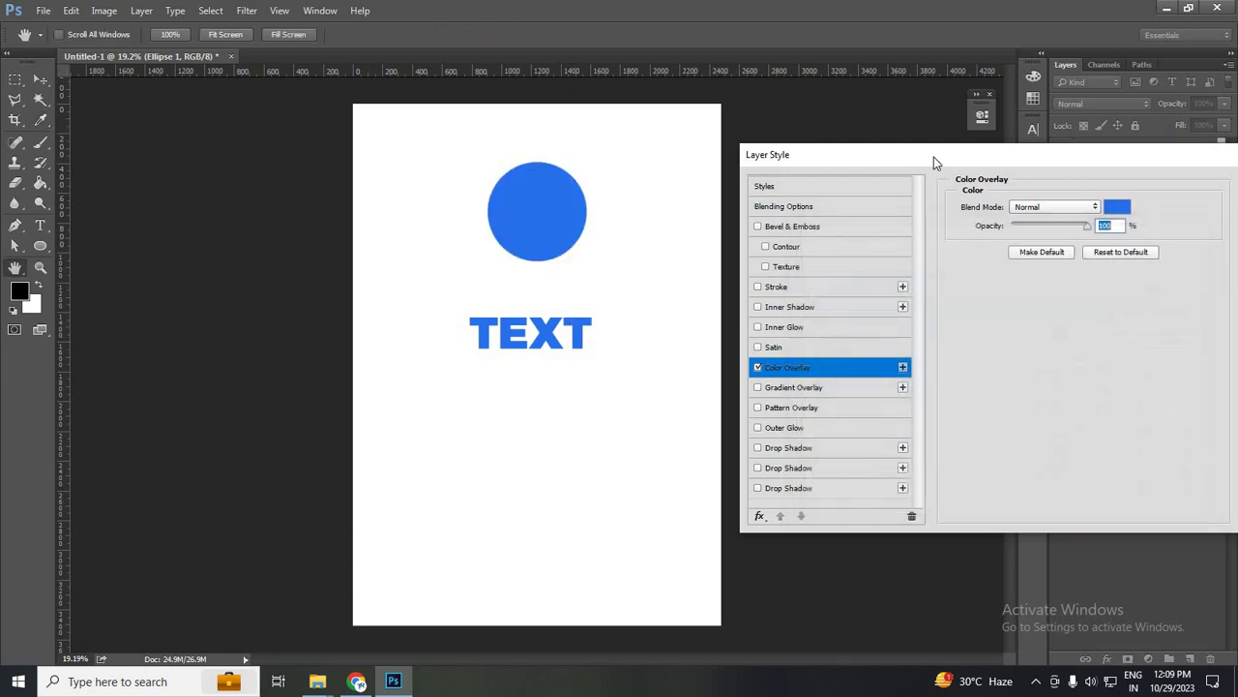
{"action": "key", "text": "Return"}
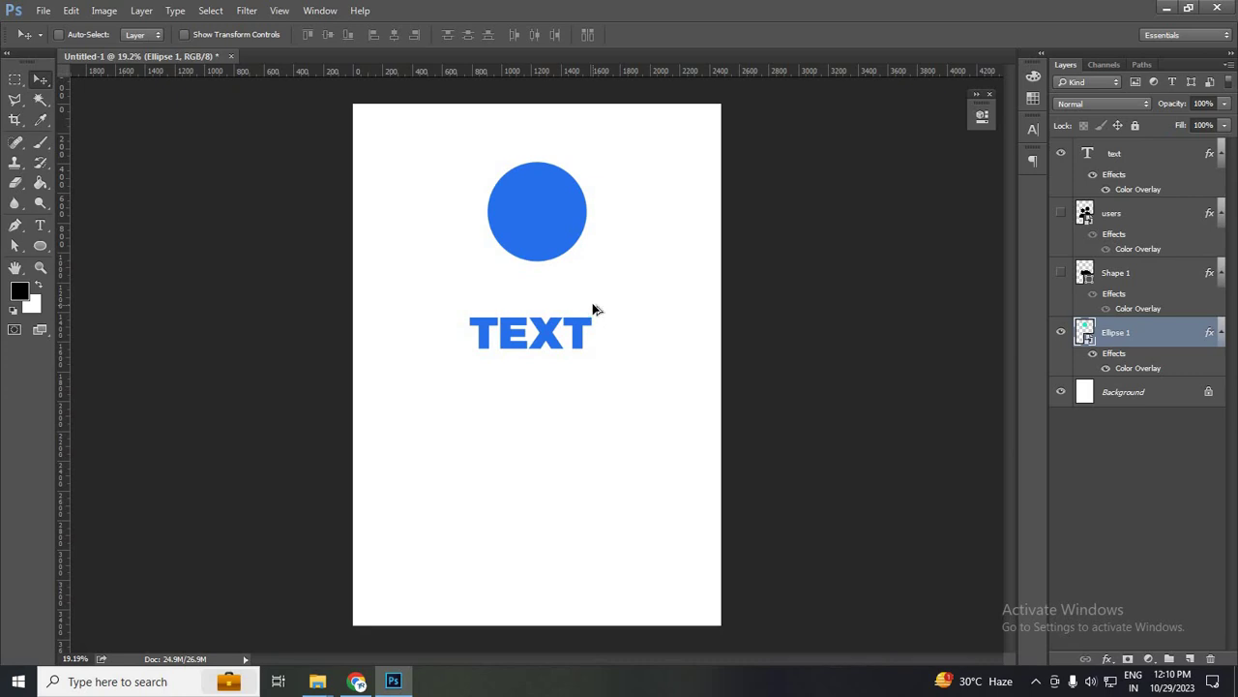
- Undo the circle's blue overlay back to orange, then select the TEXT layer
{"action": "key", "text": "ctrl"}
{"action": "key", "text": "ctrl+z"}
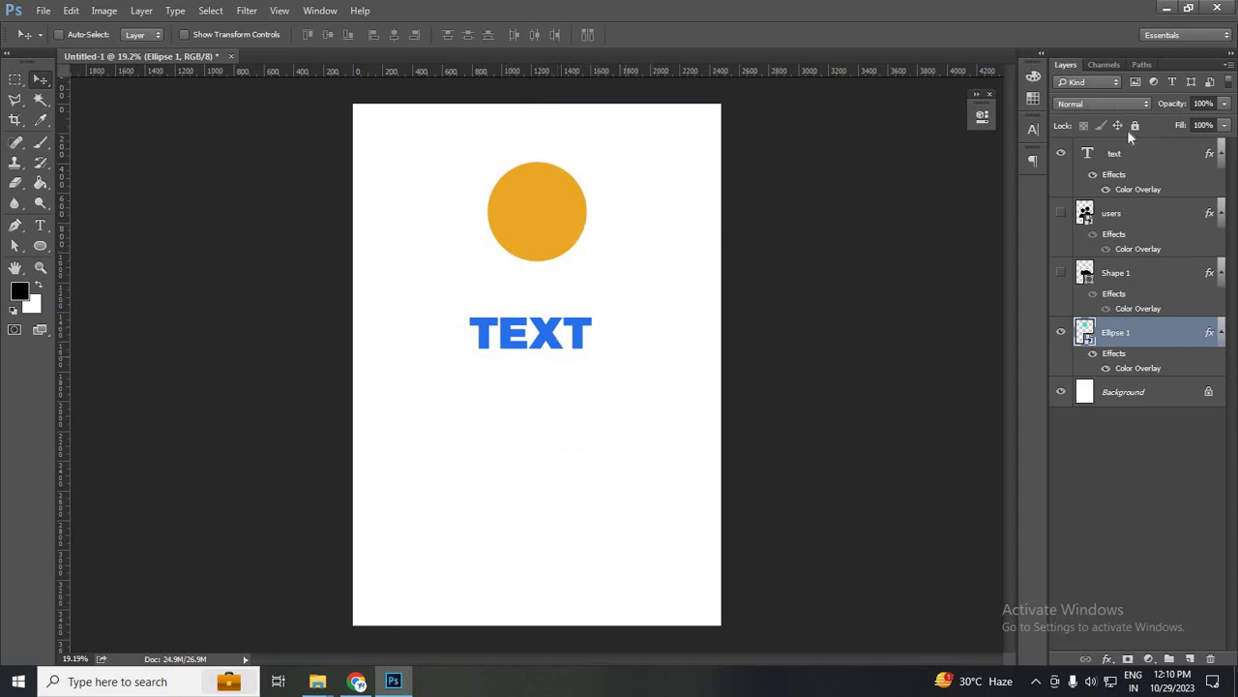
{"action": "left_click", "coordinate": [1063, 154]}
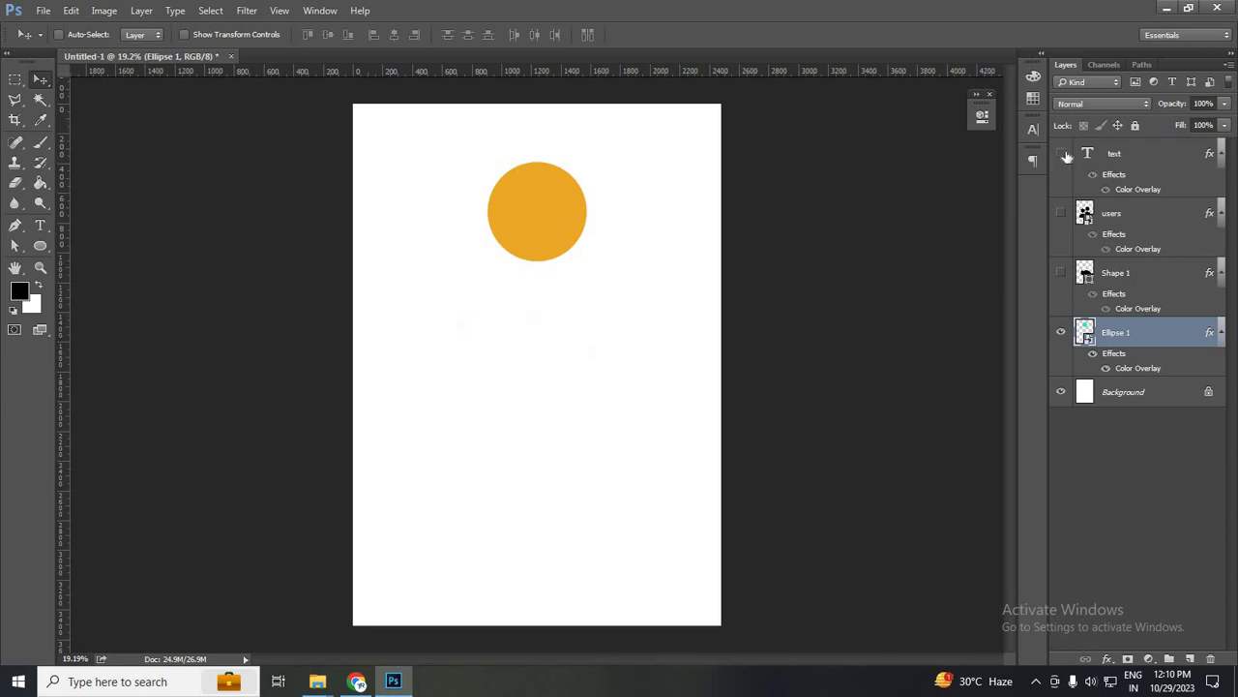
{"action": "left_click", "coordinate": [1063, 155]}
{"action": "left_click", "coordinate": [1077, 154]}
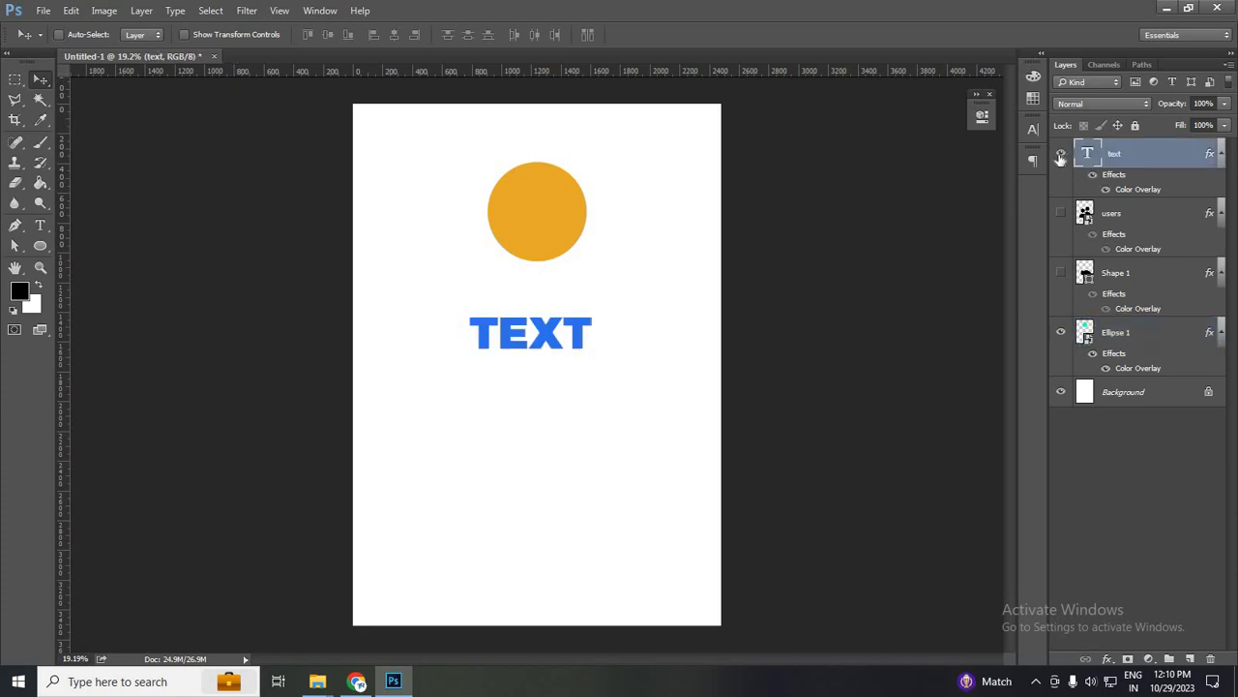
{"action": "left_click", "coordinate": [1062, 155]}
{"action": "left_click", "coordinate": [1062, 154]}
- Copy the TEXT layer's style and paste it onto the Ellipse 1 layer
{"action": "right_click", "coordinate": [1167, 147]}
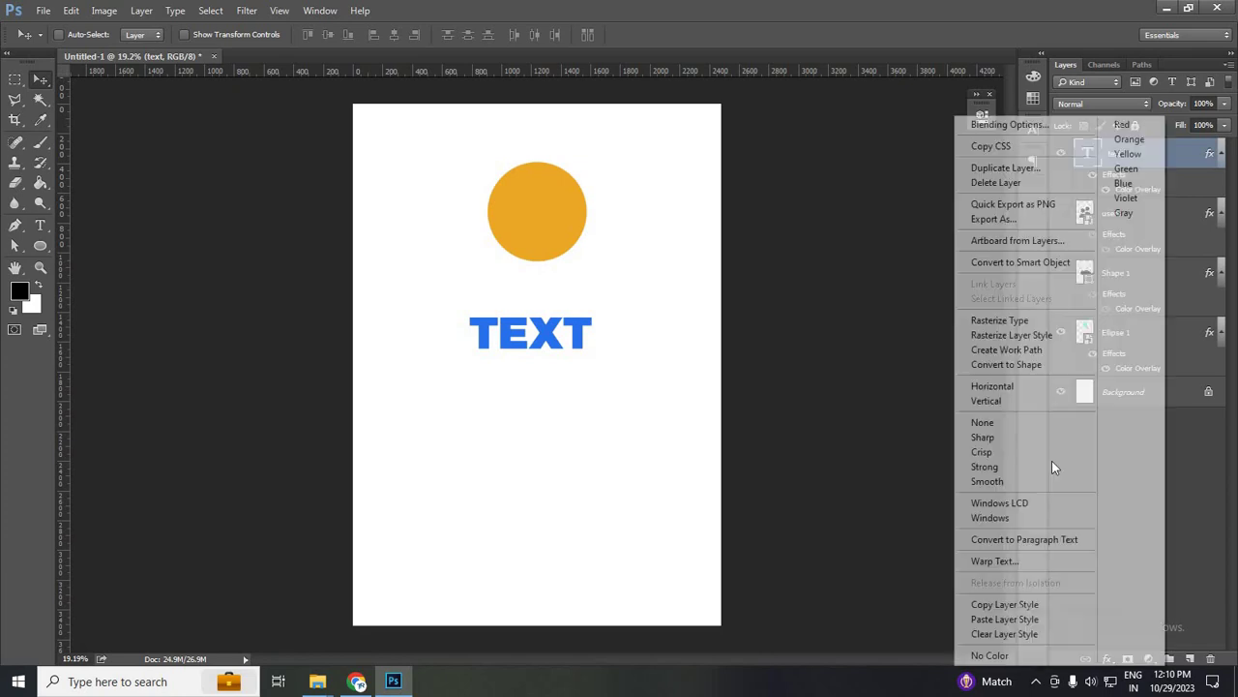
{"action": "left_click", "coordinate": [1055, 604]}
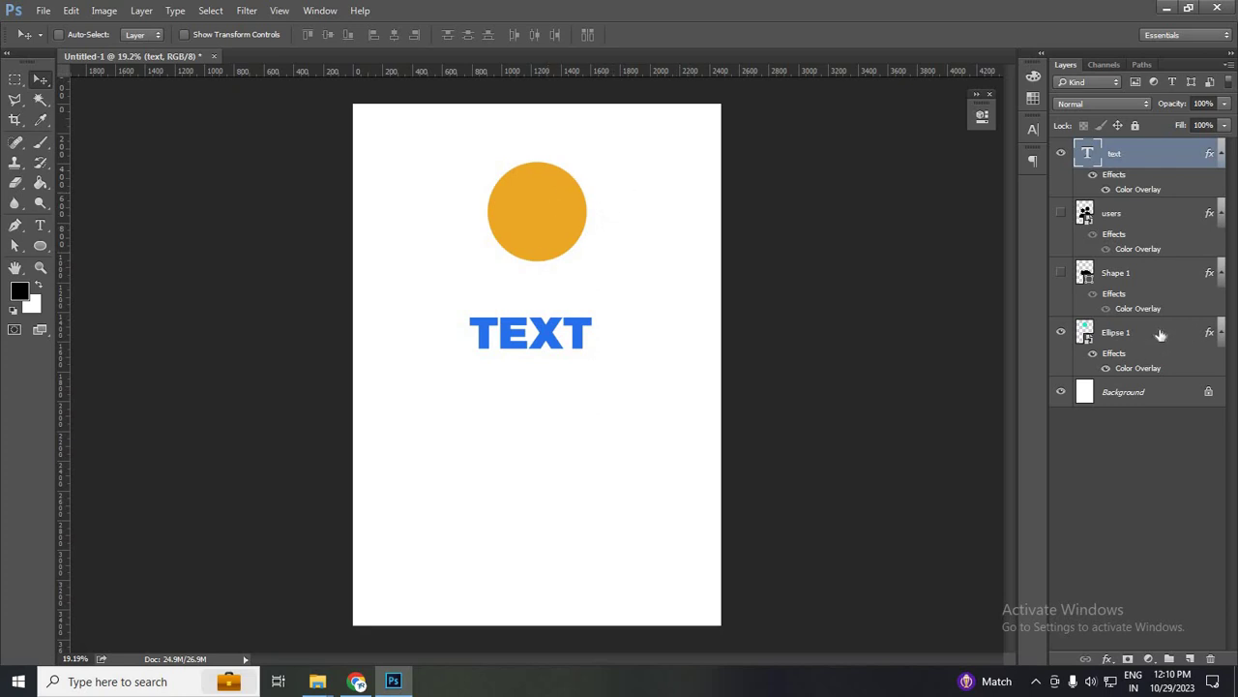
{"action": "left_click", "coordinate": [1194, 335]}
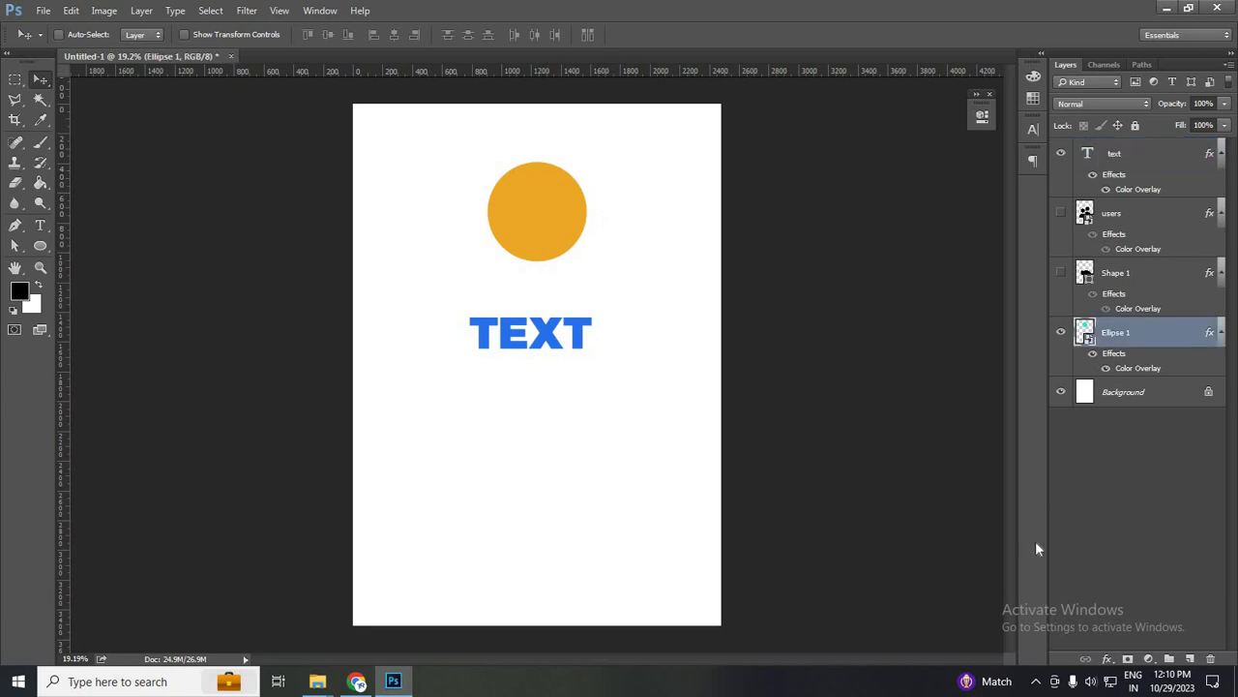
{"action": "right_click", "coordinate": [1179, 334]}
{"action": "left_click", "coordinate": [1042, 483]}
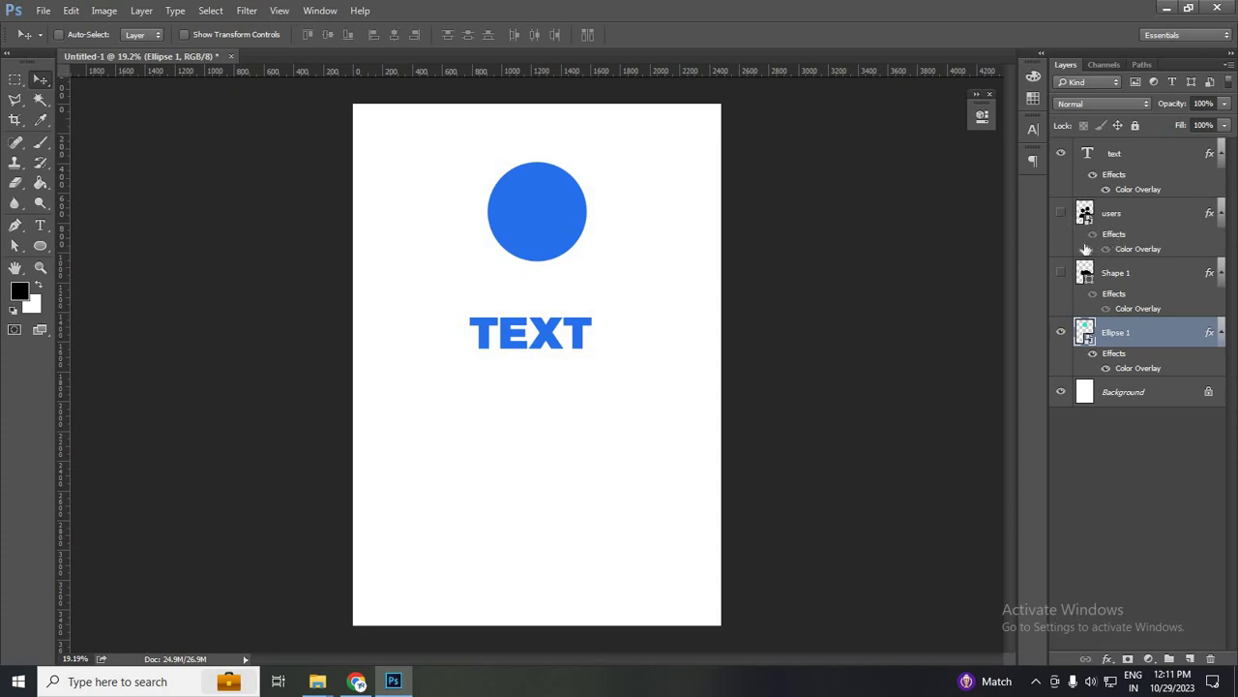
- Show the users icon, move it below TEXT, and paste the blue TEXT style onto it
{"action": "left_click", "coordinate": [1062, 212]}
{"action": "left_click", "coordinate": [1127, 222]}
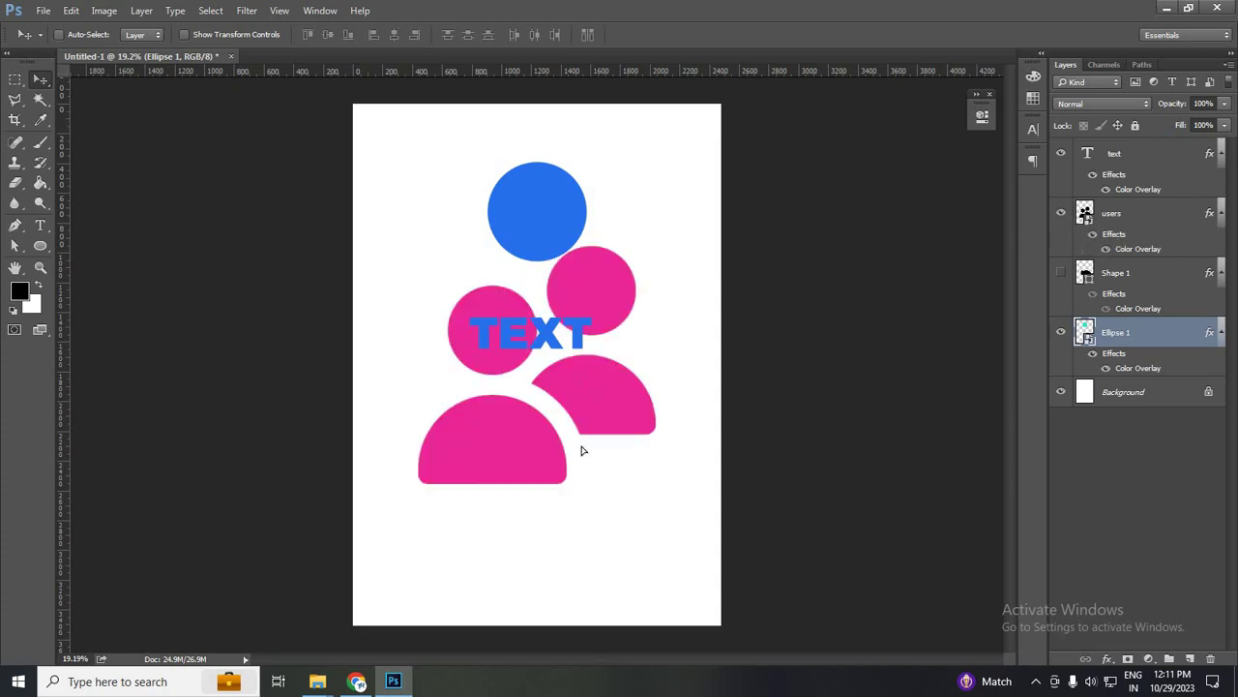
{"action": "left_click_drag", "start_coordinate": [600, 299], "coordinate": [602, 418]}
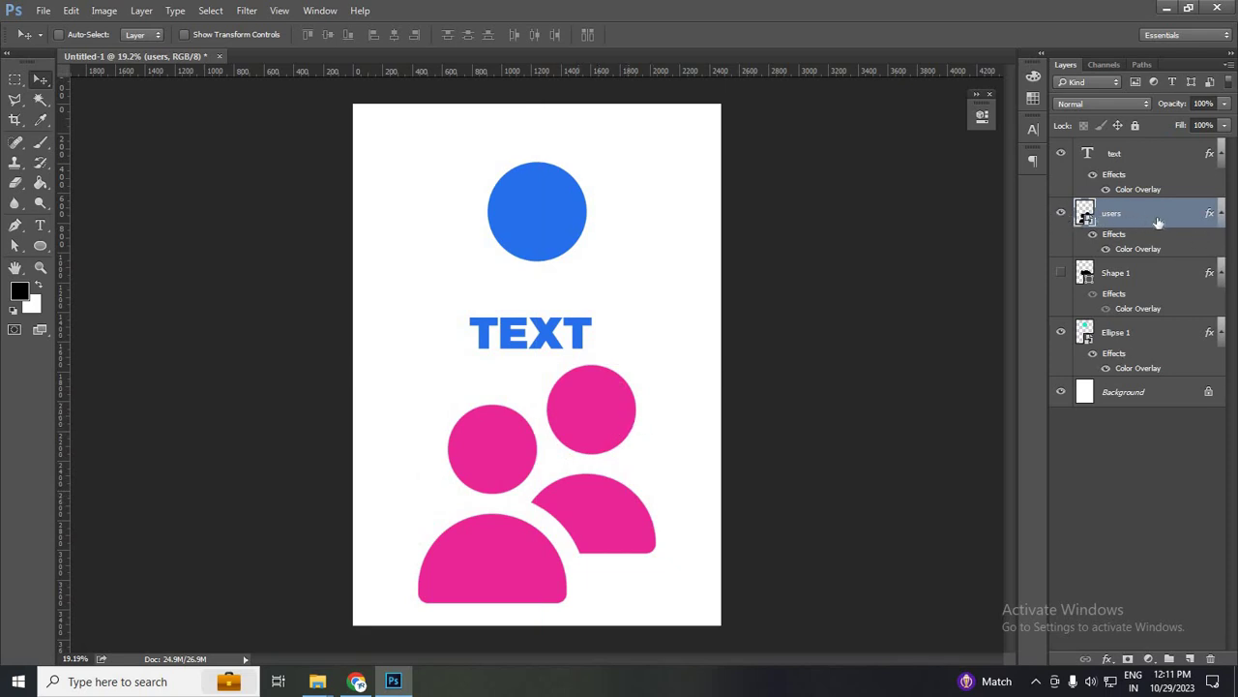
{"action": "right_click", "coordinate": [1035, 479]}
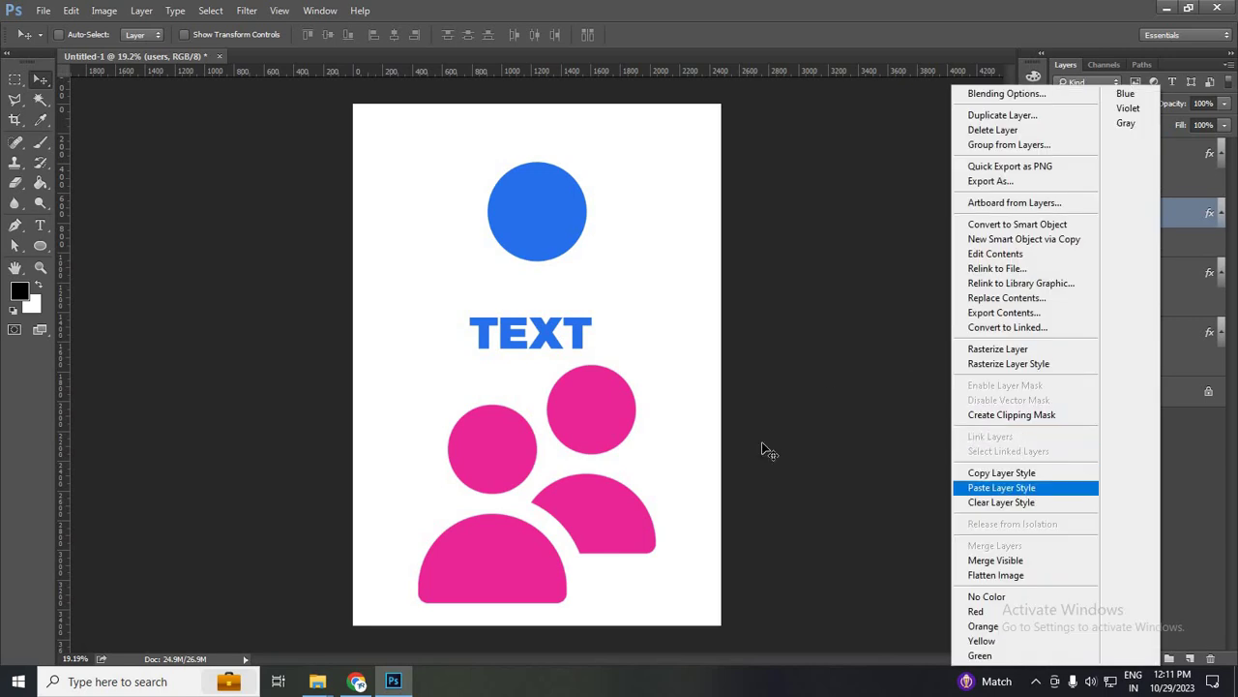
{"action": "left_click", "coordinate": [1006, 487]}
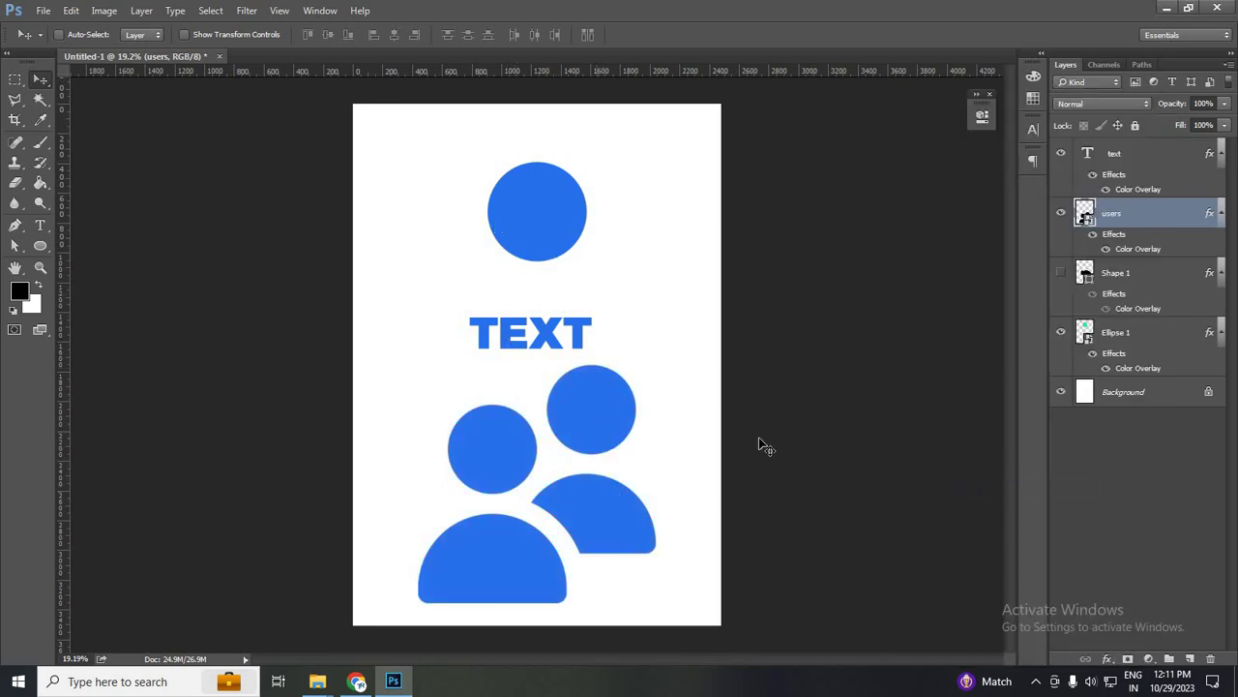